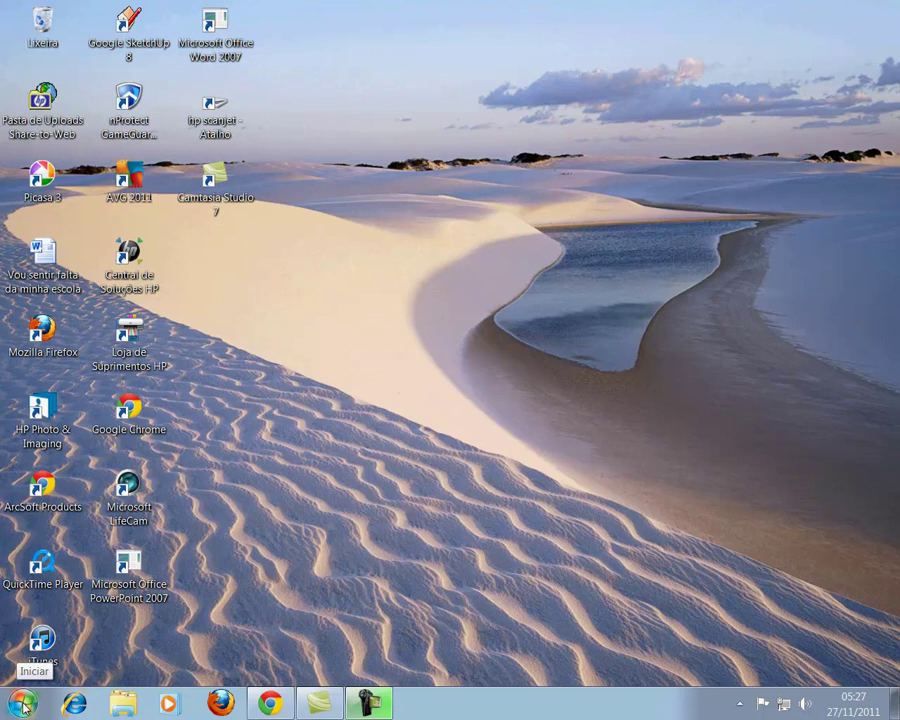
- Open the Master user folder and display the contents of Área de Trabalho
click(24, 706)
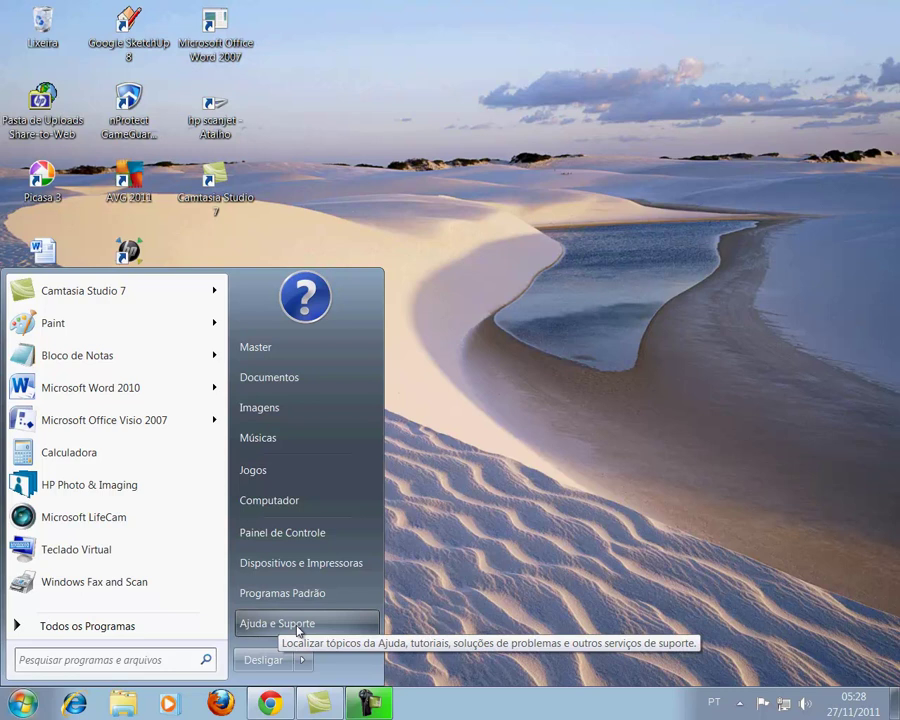
click(295, 352)
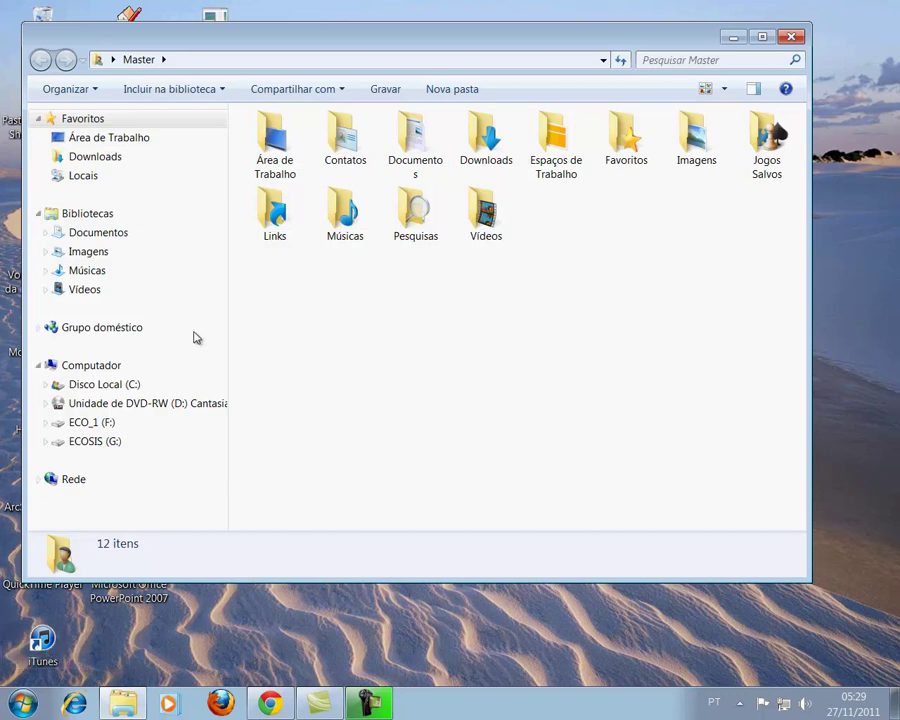
click(110, 142)
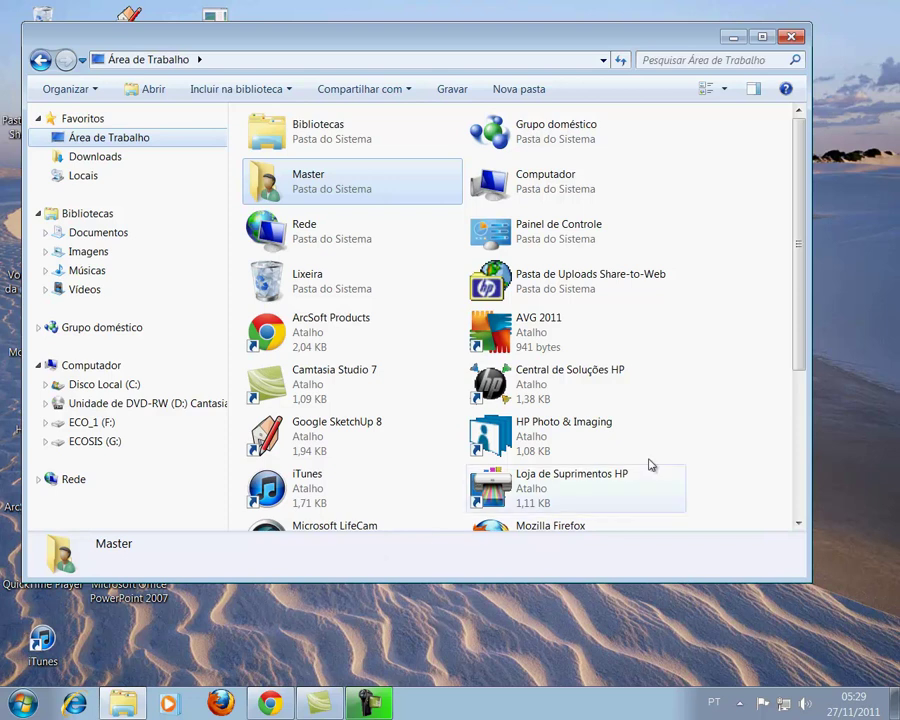
- Maximize the folder window, then minimize it and bring it back to full screen
click(762, 38)
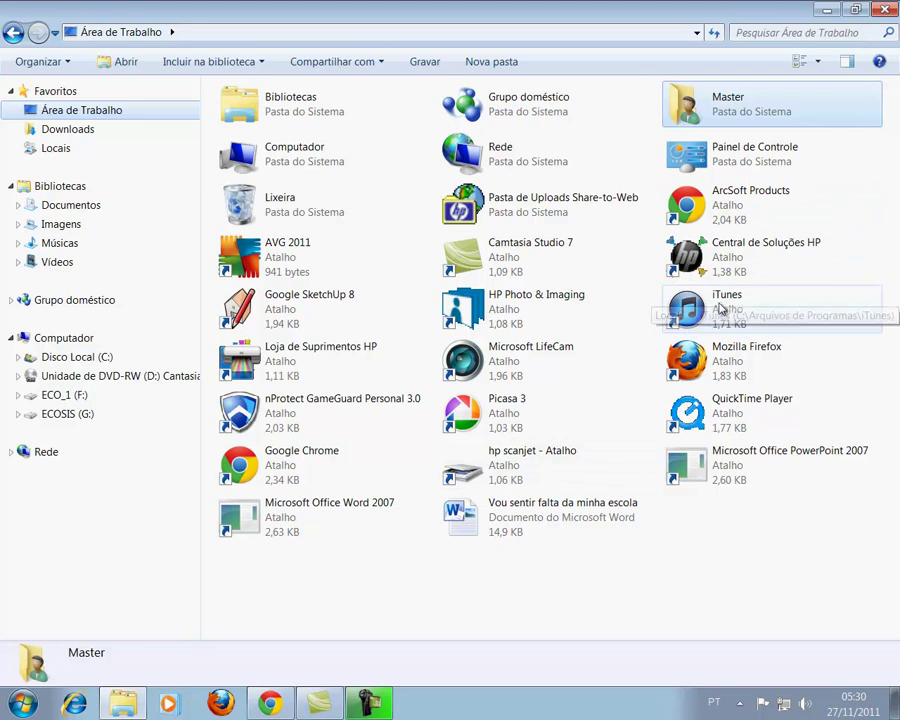
click(828, 10)
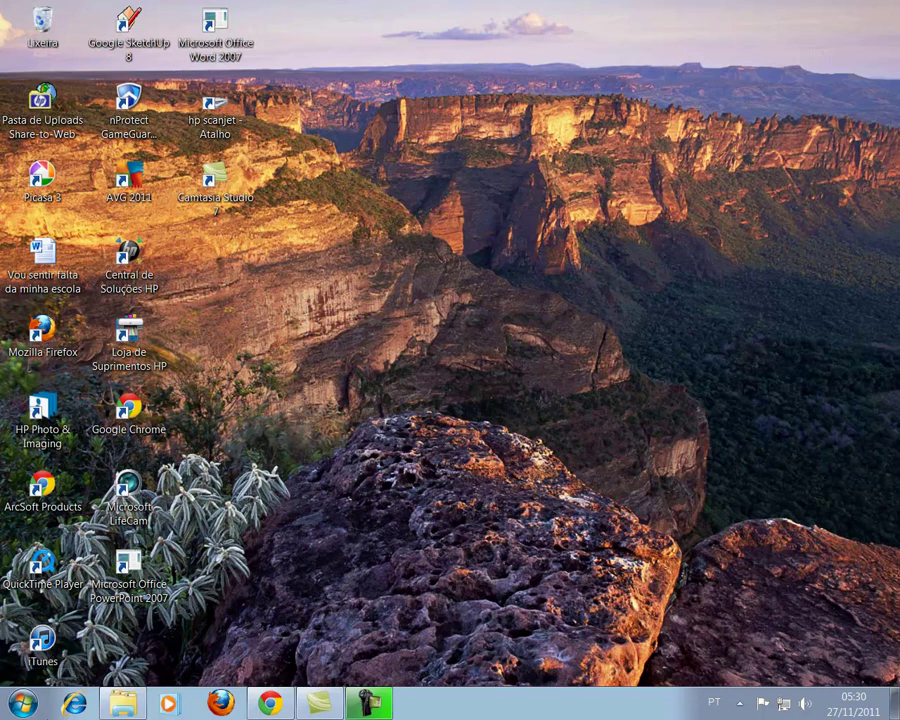
click(123, 703)
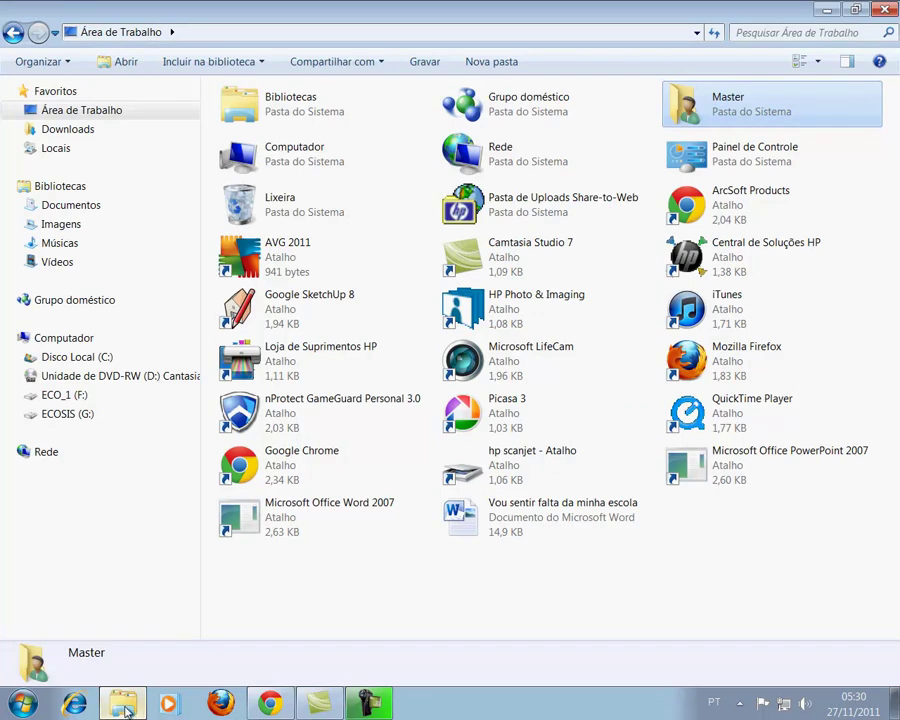
- View the contents of Downloads, Locais and Bibliotecas in turn
click(110, 133)
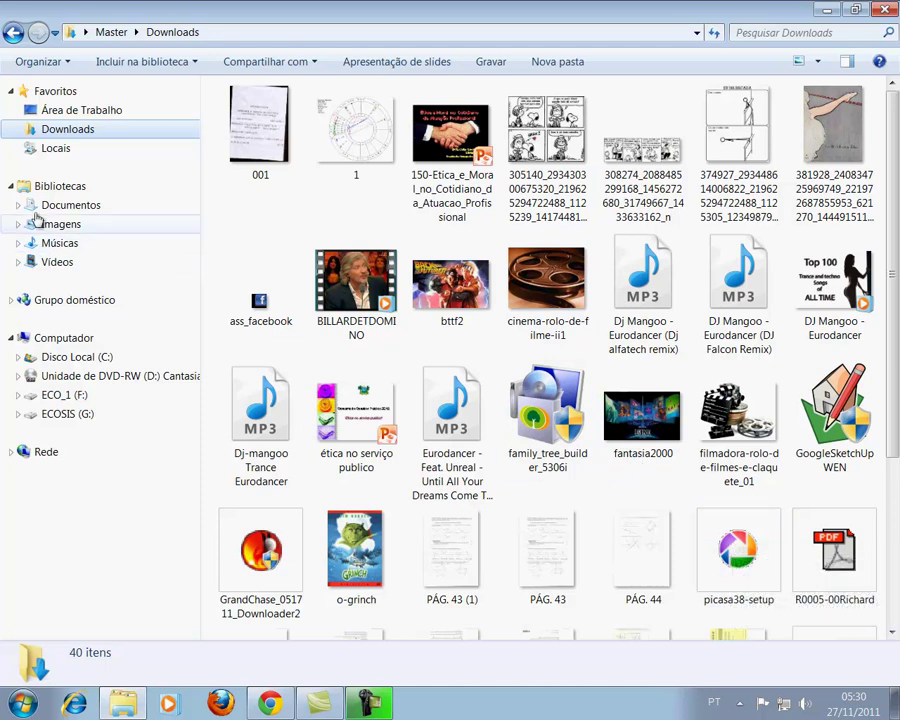
click(58, 148)
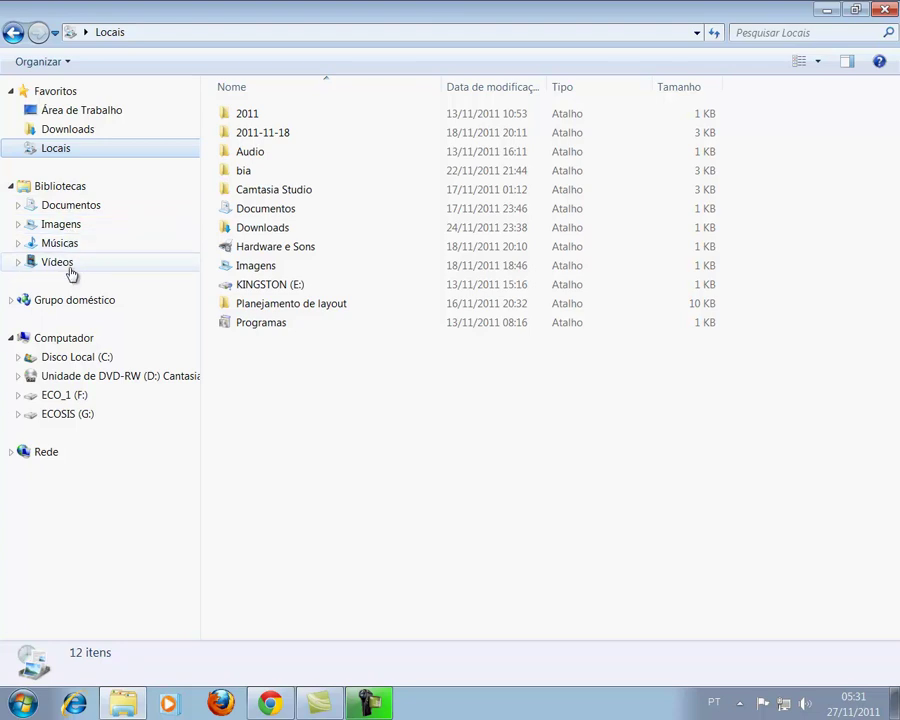
click(72, 189)
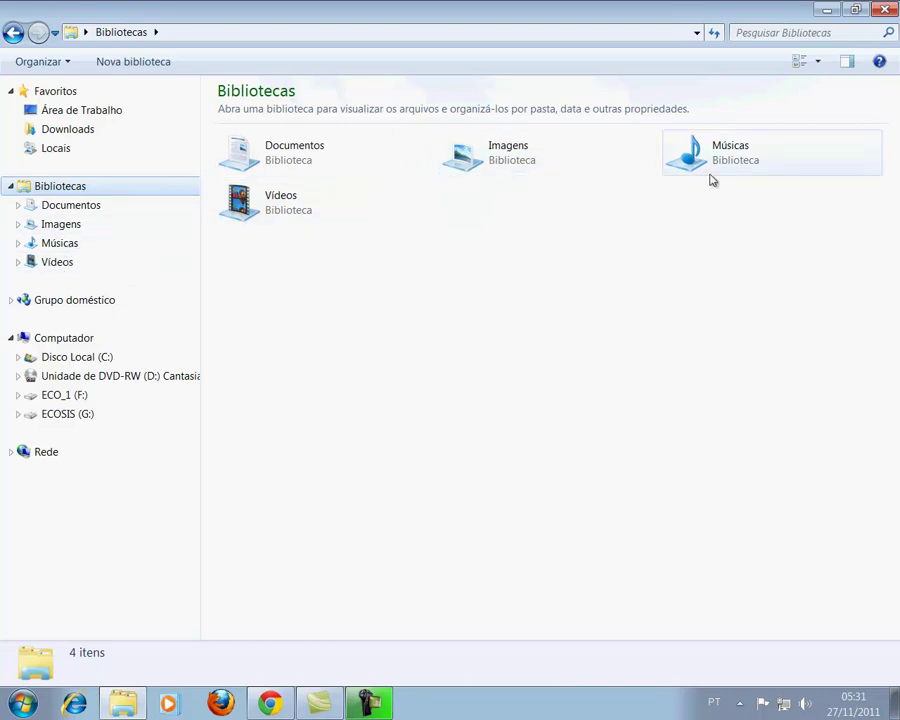
- Open the Documentos library, expand its subfolders and examine the listed folders and files
click(56, 206)
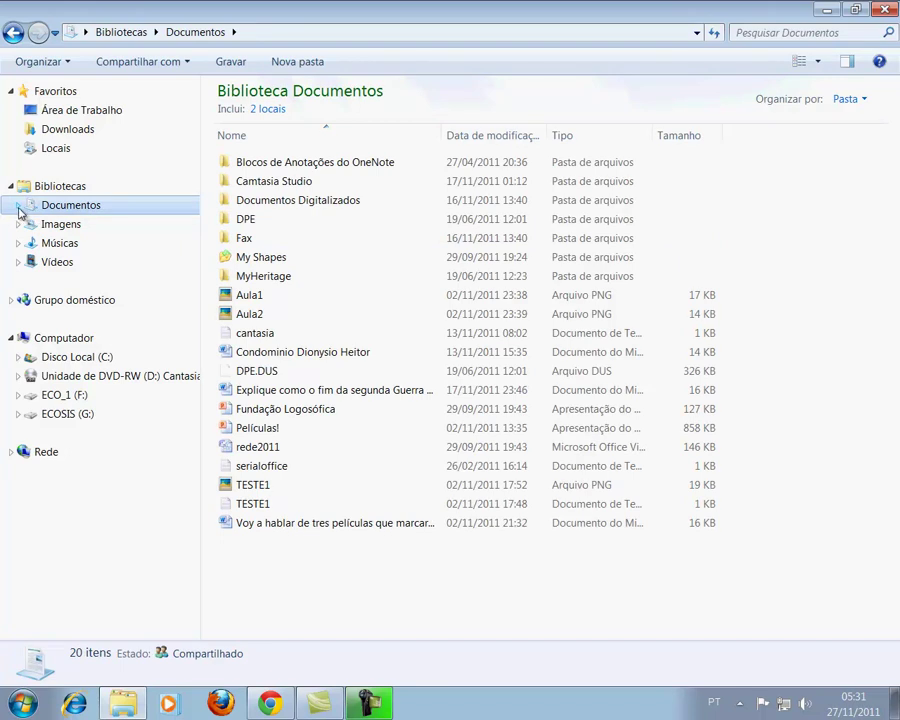
click(18, 206)
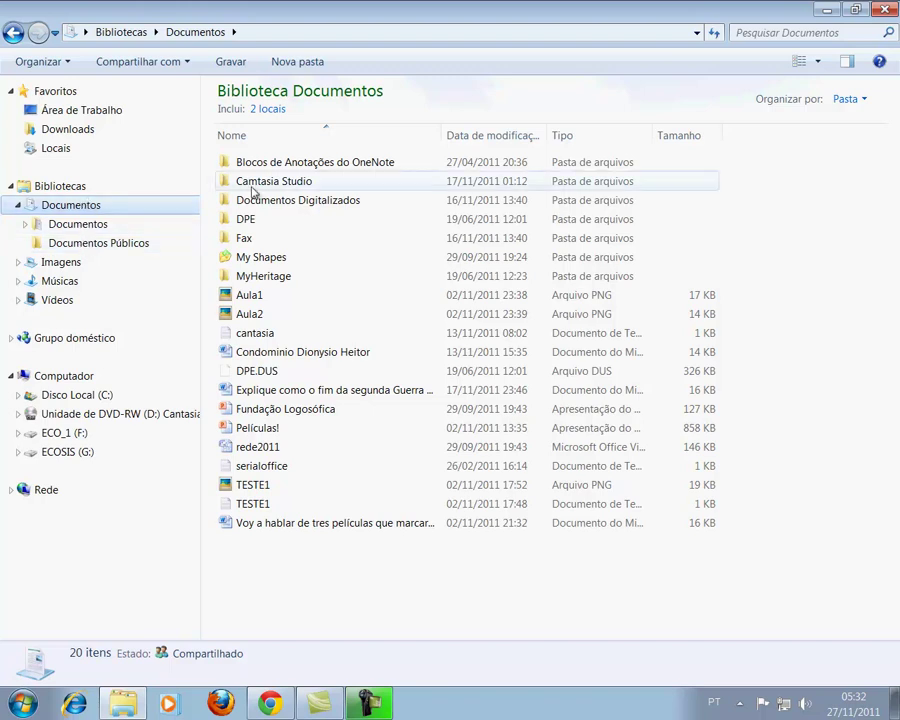
mouse_move(279, 170)
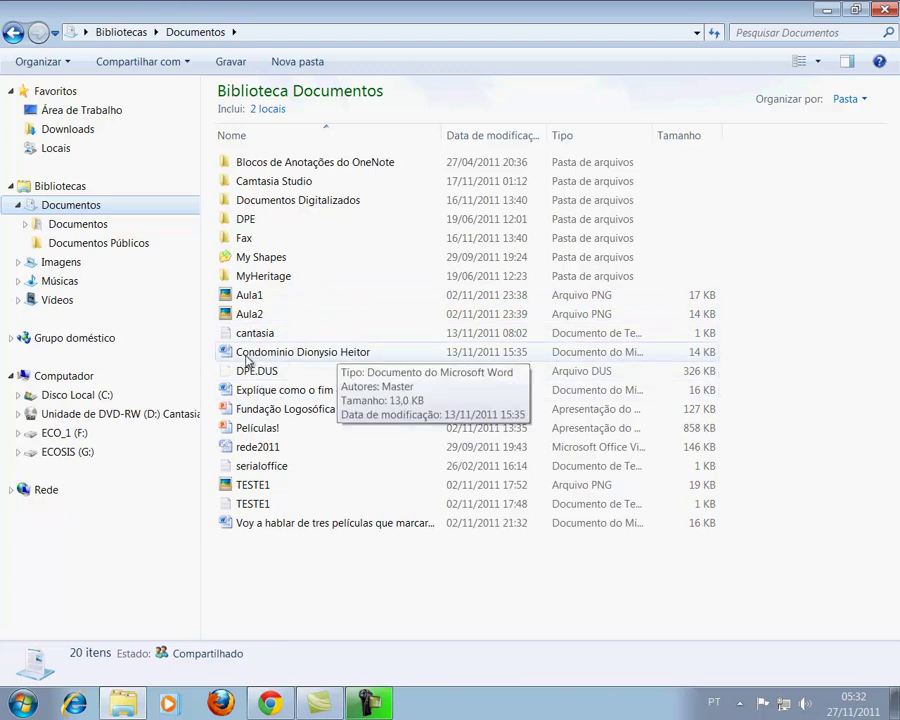
mouse_move(288, 398)
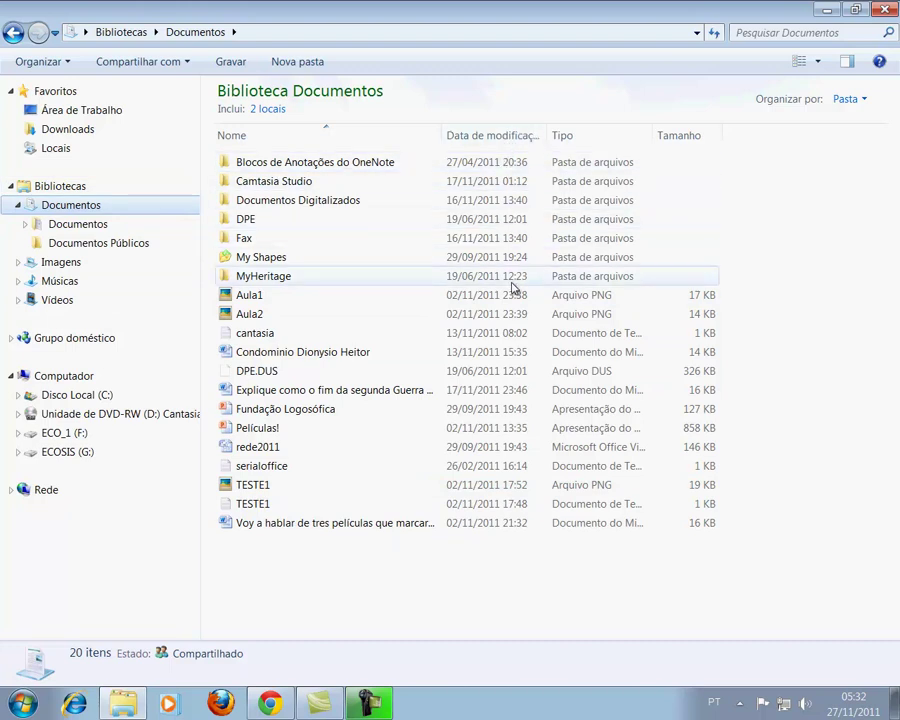
- Sort the Documentos library by Tipo in descending order and widen the Tipo column to show the full type names
click(540, 139)
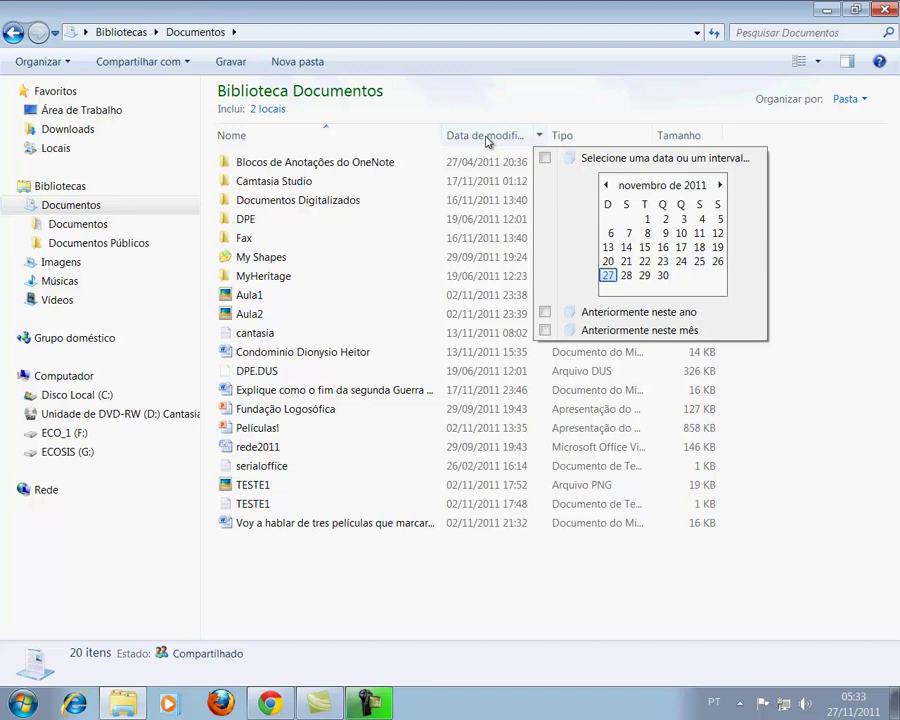
click(575, 141)
click(594, 140)
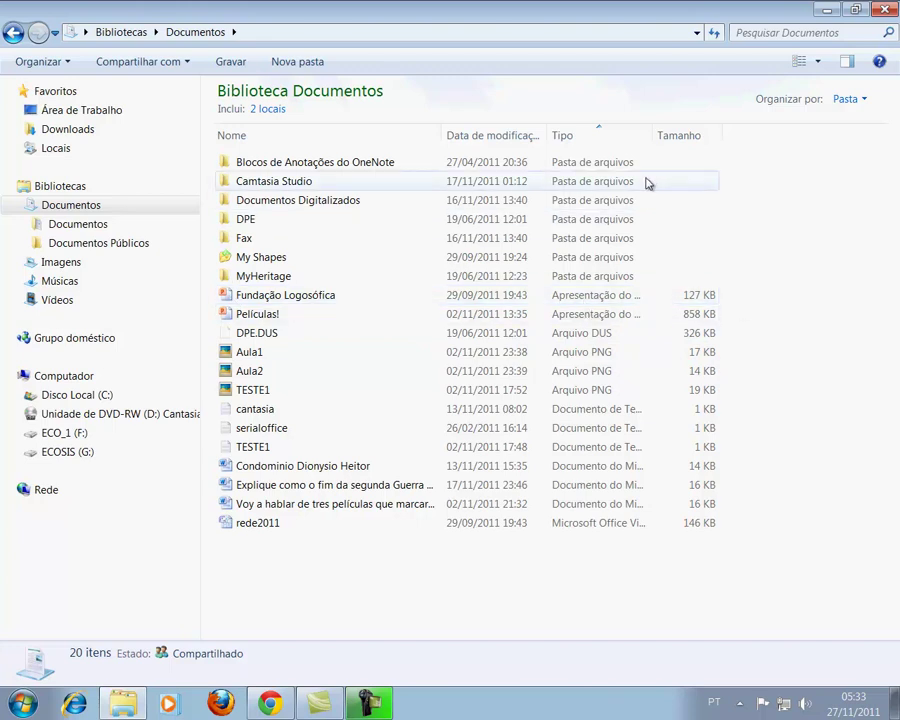
drag(648, 135, 775, 136)
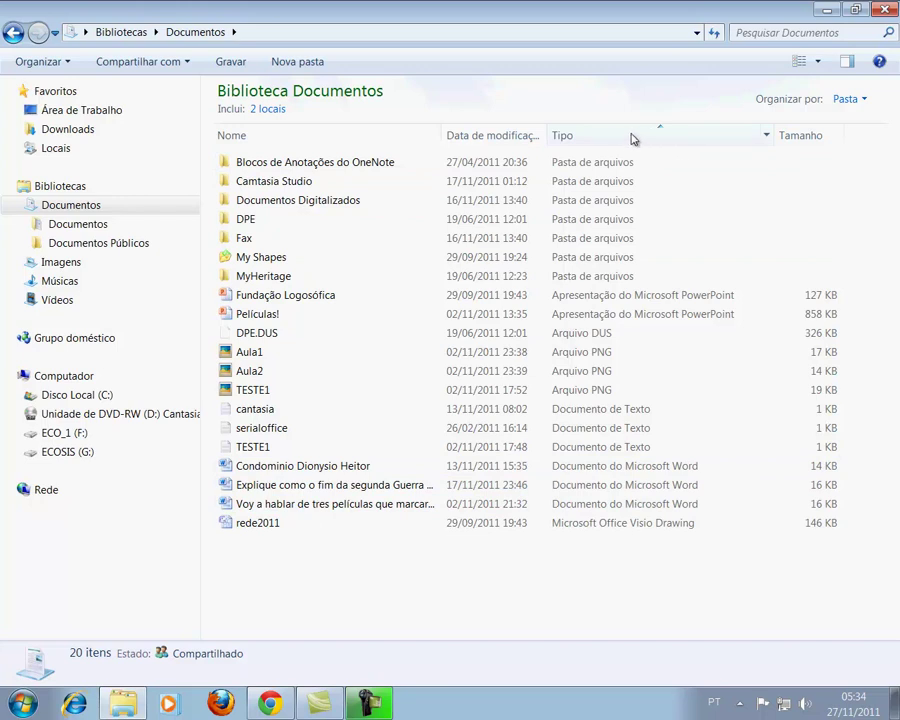
click(630, 137)
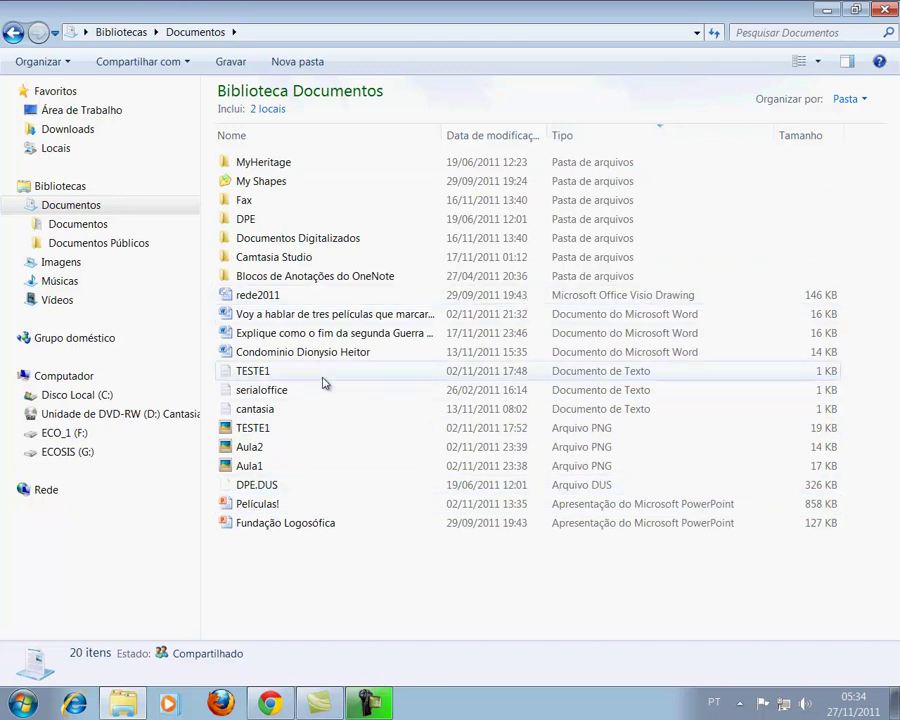
- Filter the file list by the type Documento do Microsoft Word, then clear that filter
click(767, 137)
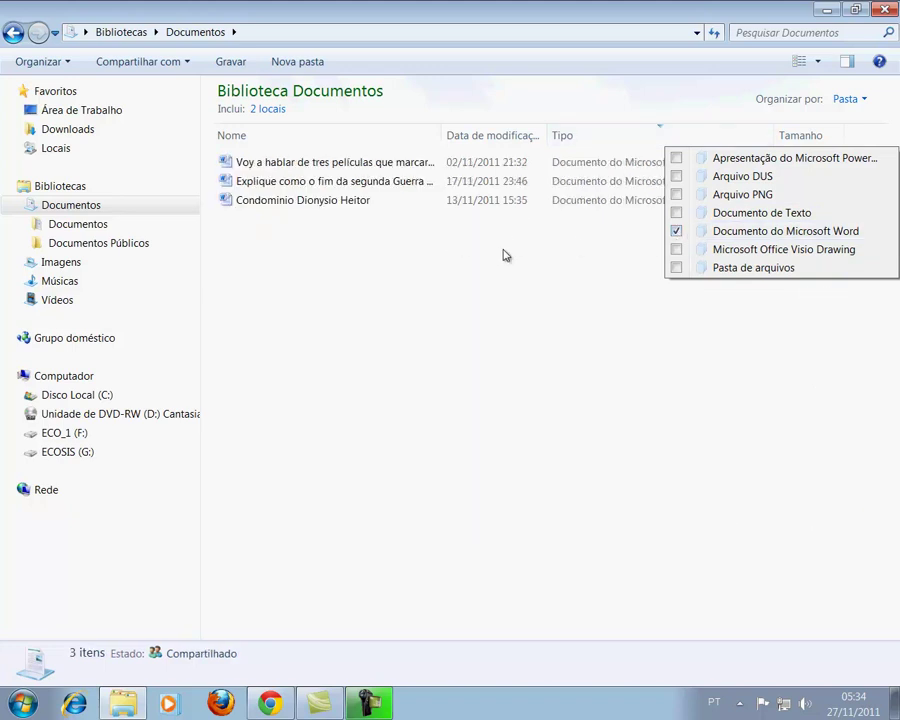
click(676, 232)
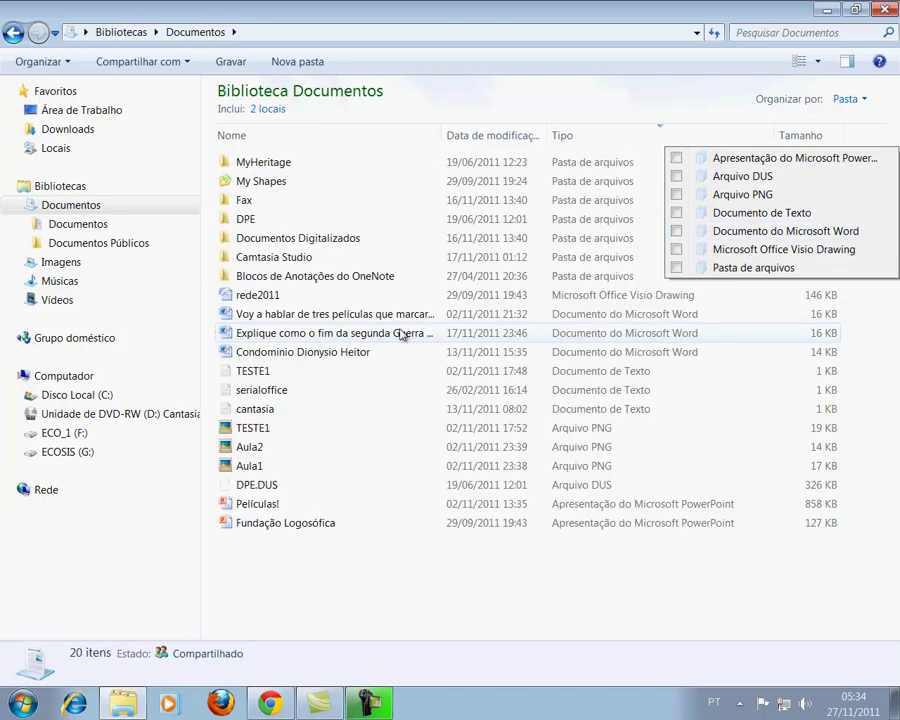
- View the Documentos and Documentos Públicos folders inside the Documentos library
click(55, 226)
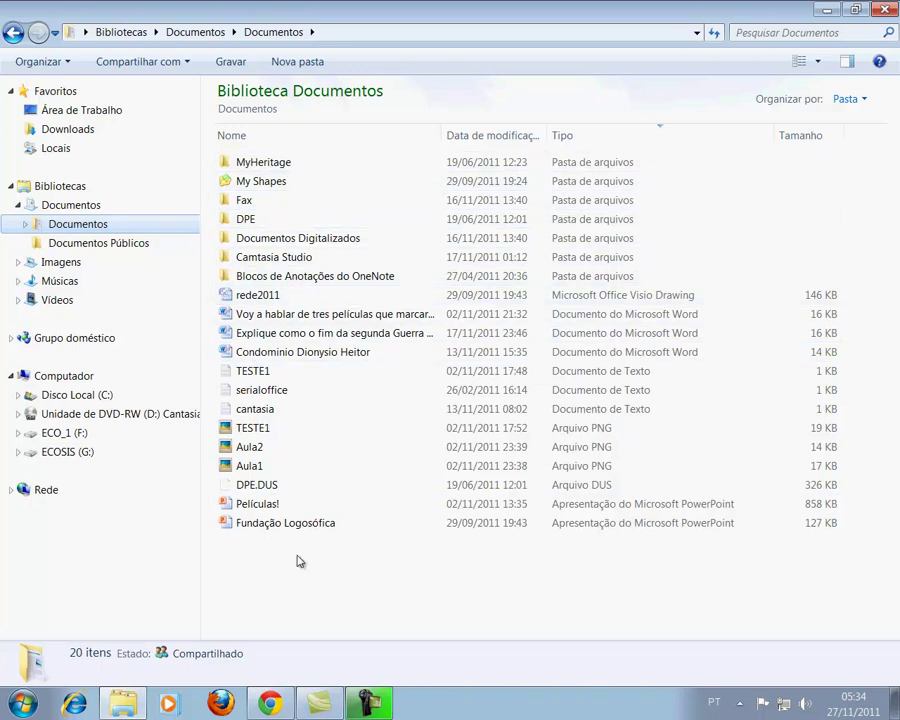
click(79, 245)
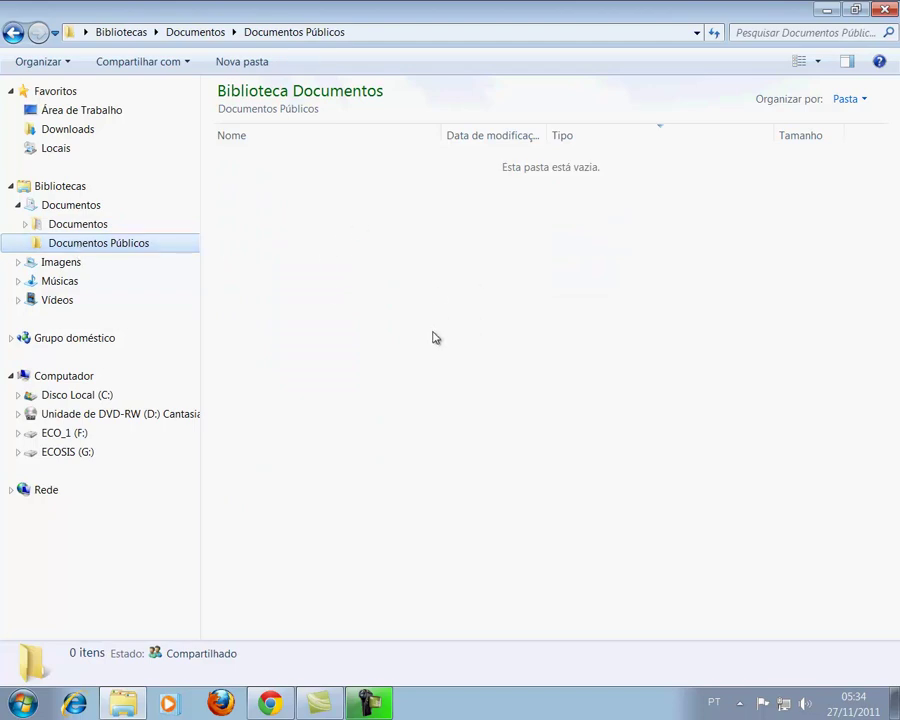
- Expand the Imagens library and view its Imagens, Imagens Públicas and Amostras de Imagens folders
click(61, 262)
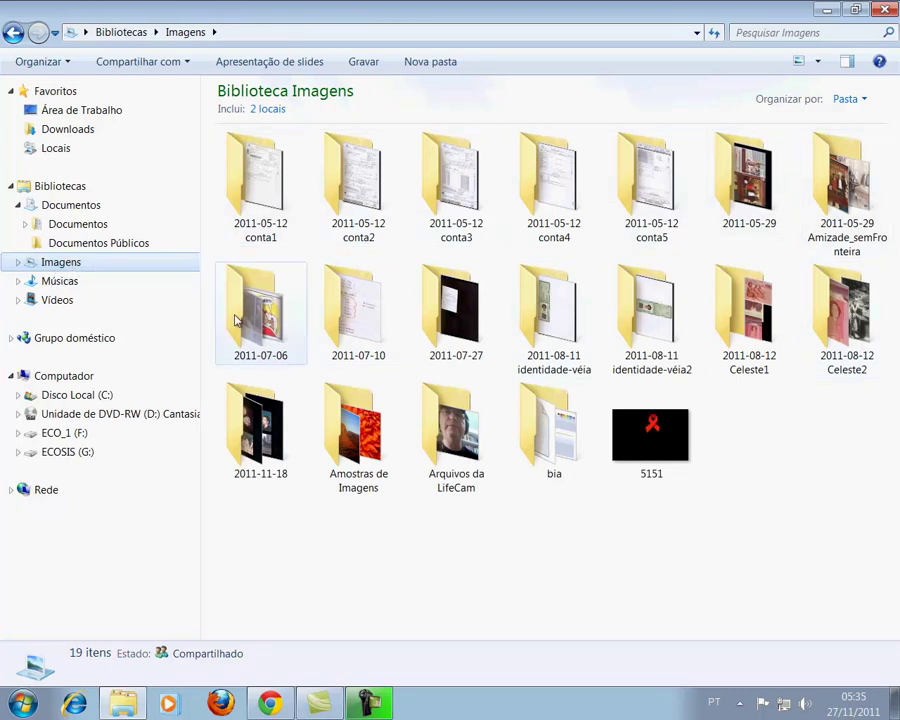
click(18, 262)
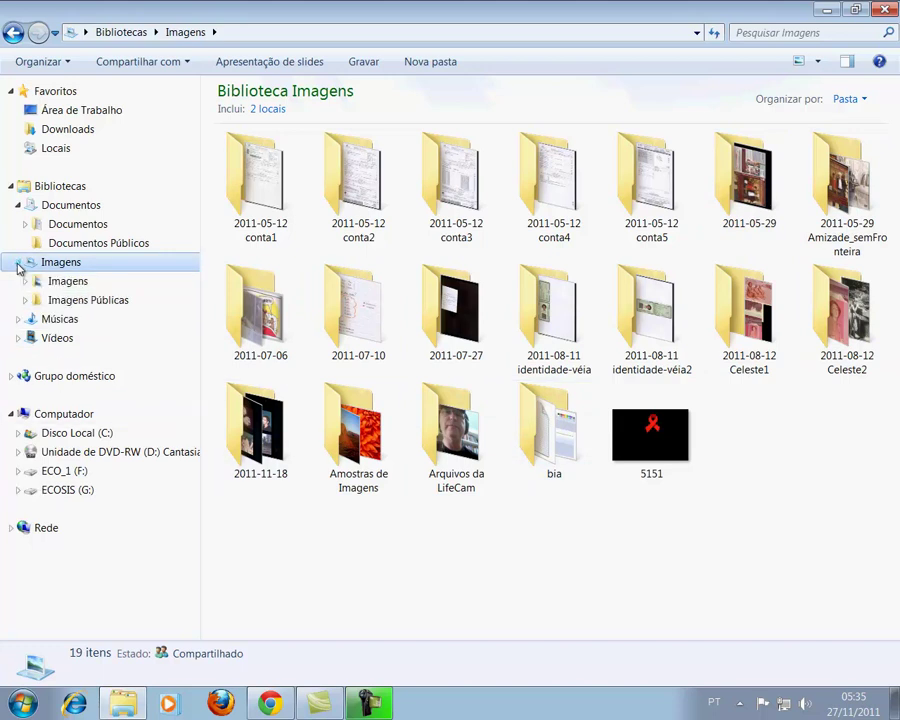
click(79, 286)
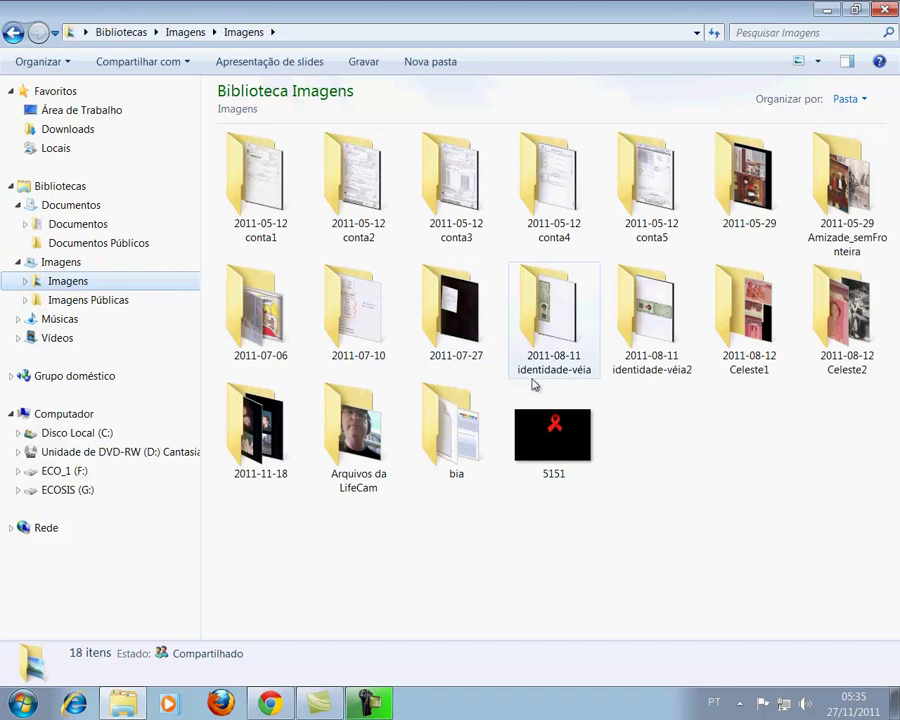
click(80, 305)
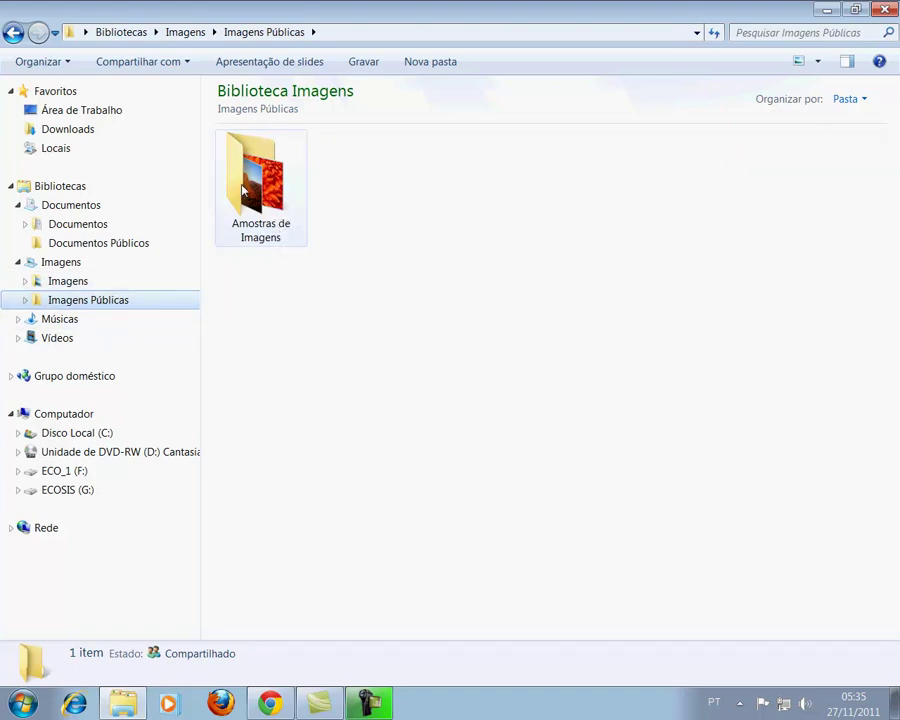
click(24, 301)
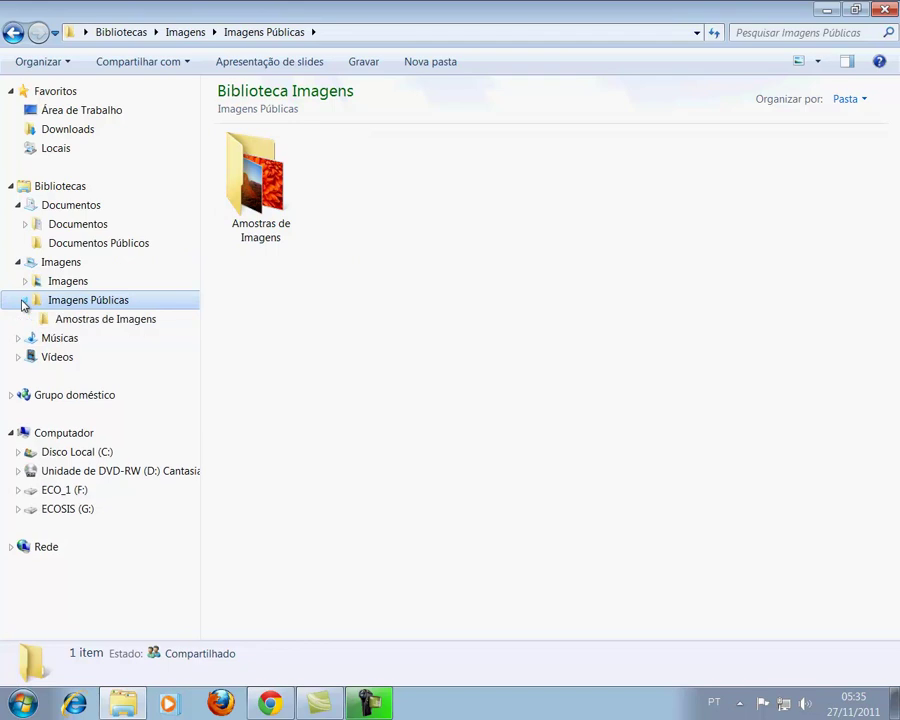
click(102, 324)
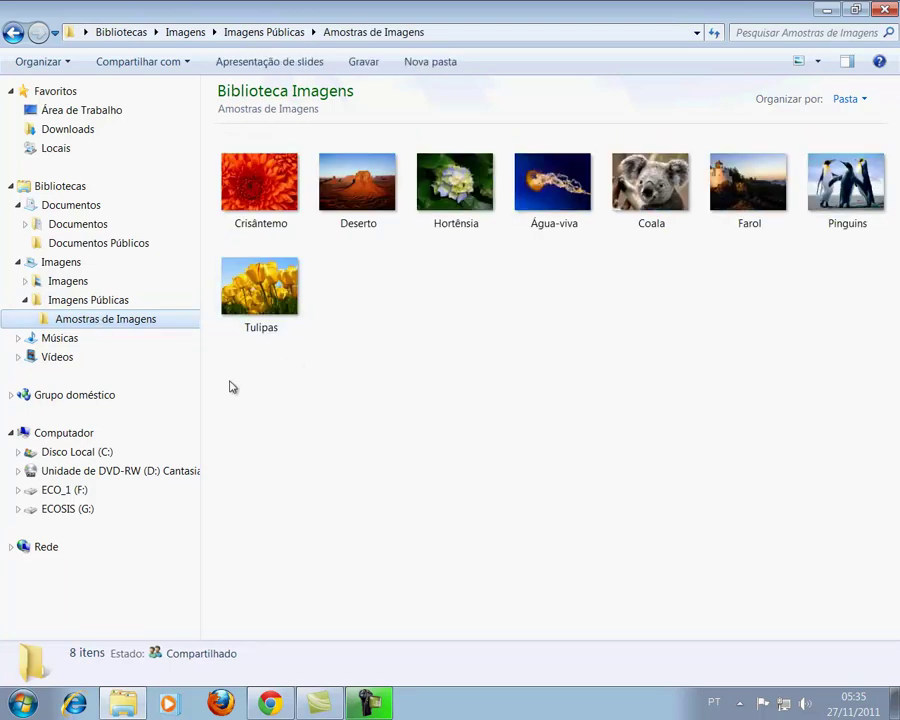
- Expand the Músicas library and view its Músicas, iTunes and Músicas Públicas folders
click(41, 343)
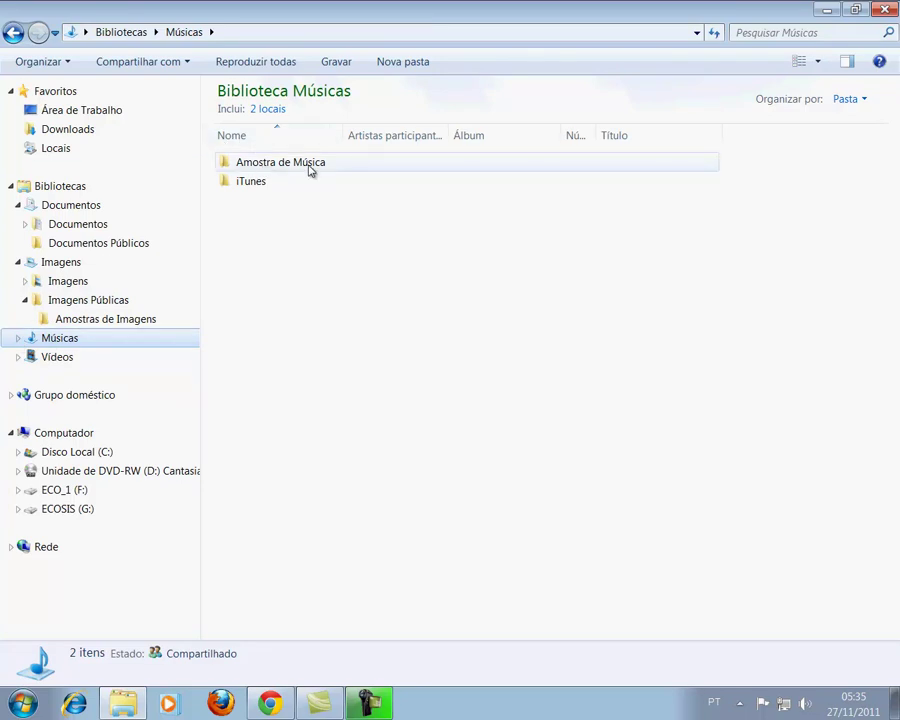
click(18, 339)
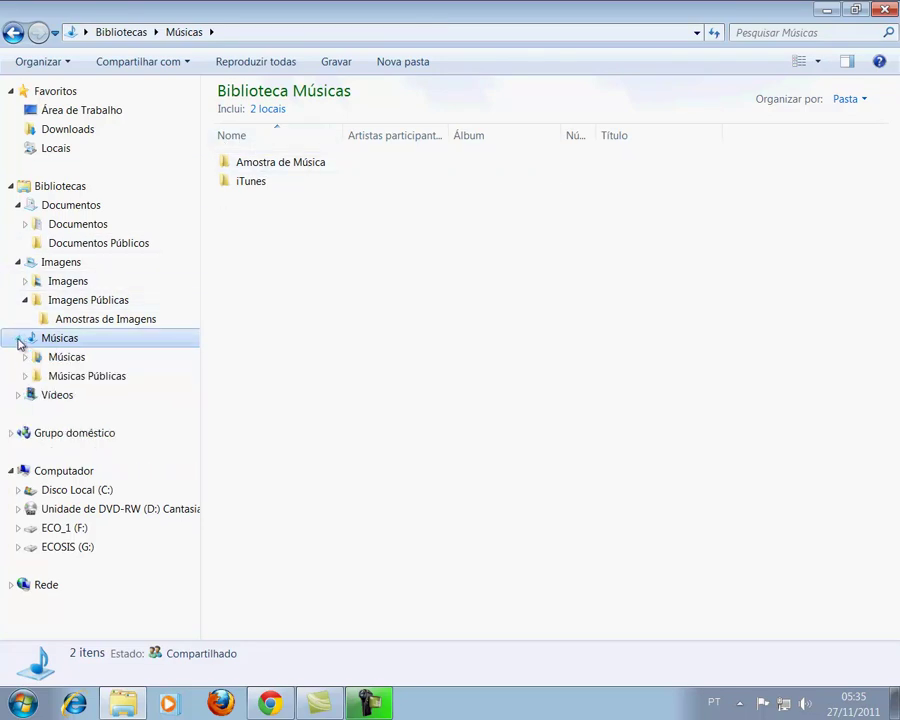
click(66, 358)
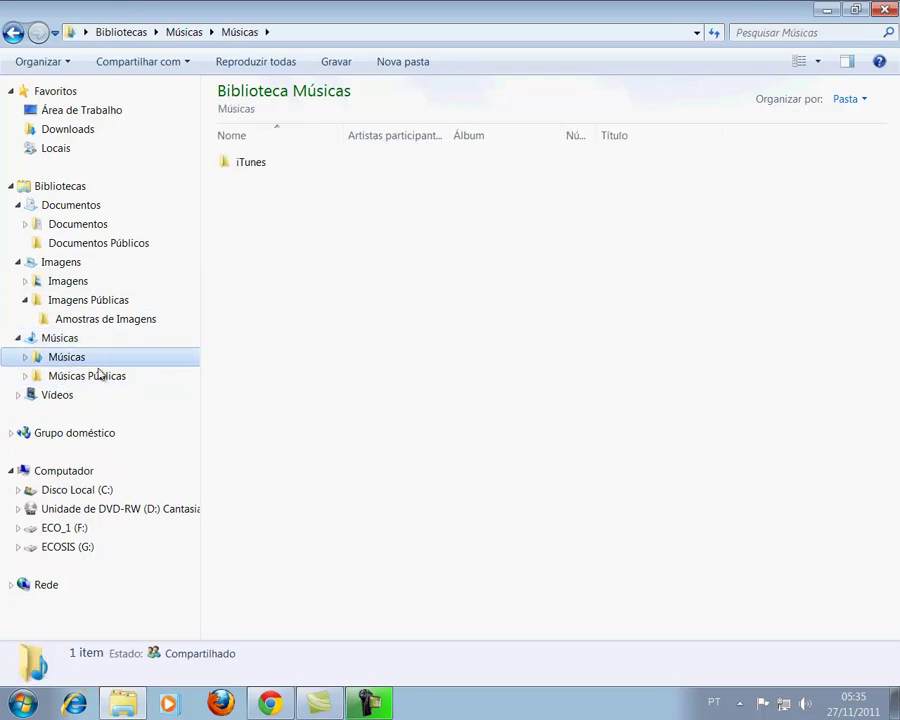
click(26, 360)
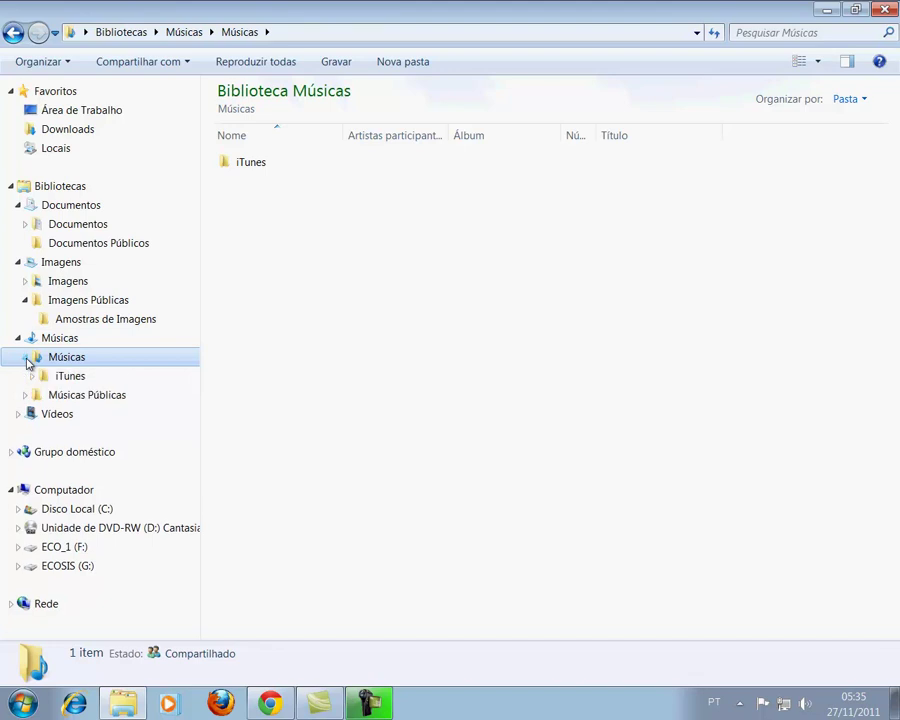
click(64, 380)
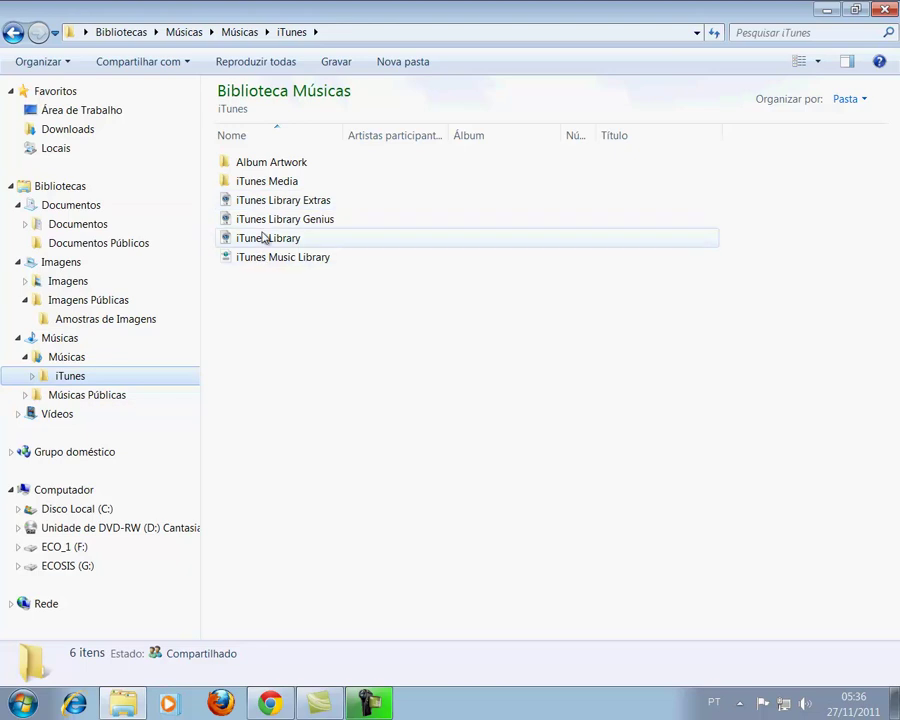
mouse_move(240, 206)
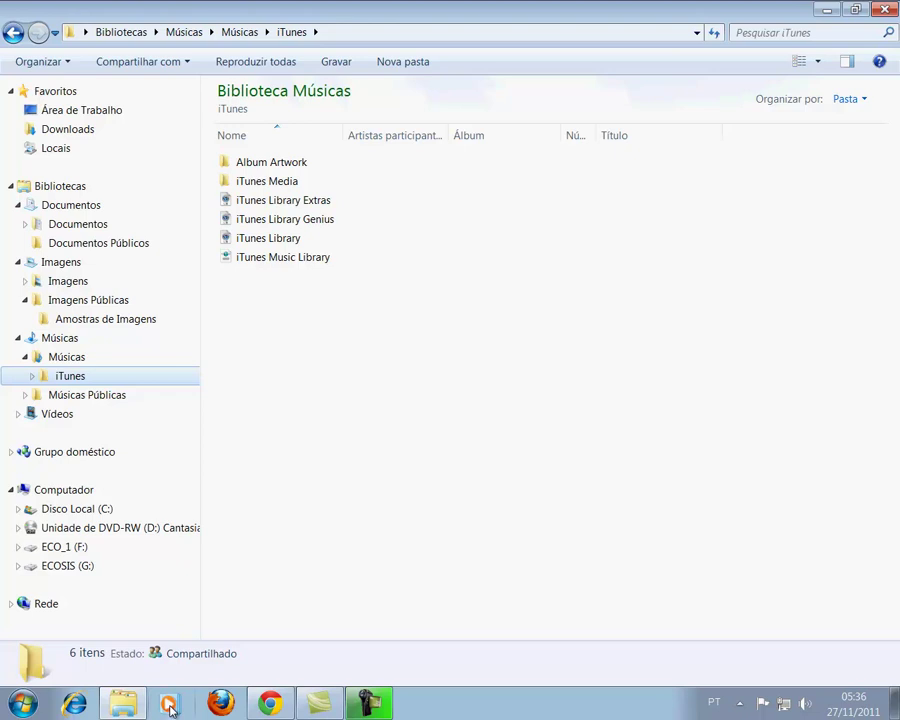
click(85, 398)
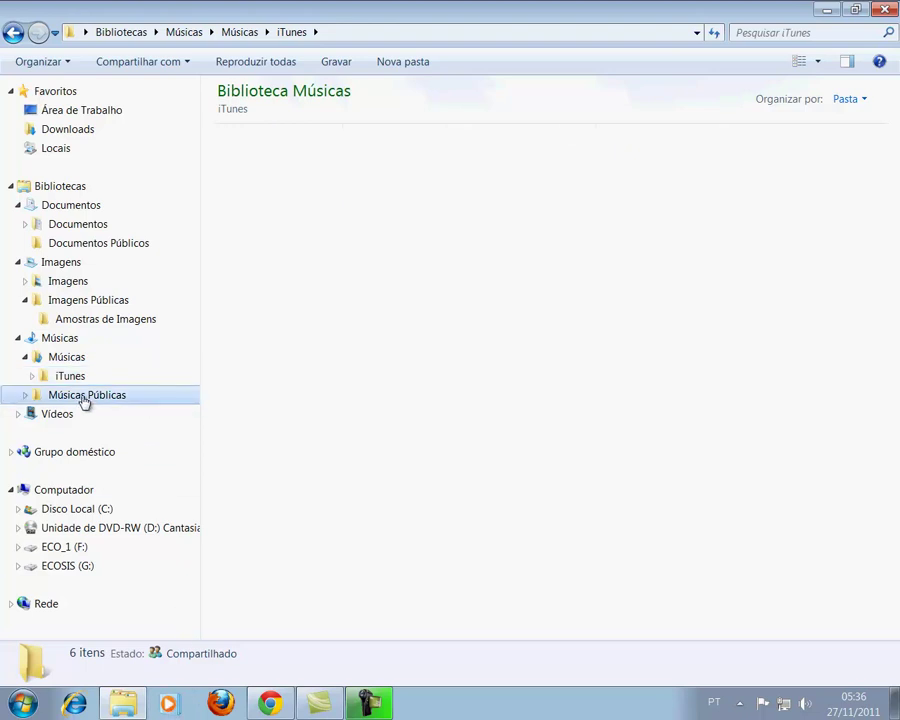
click(25, 396)
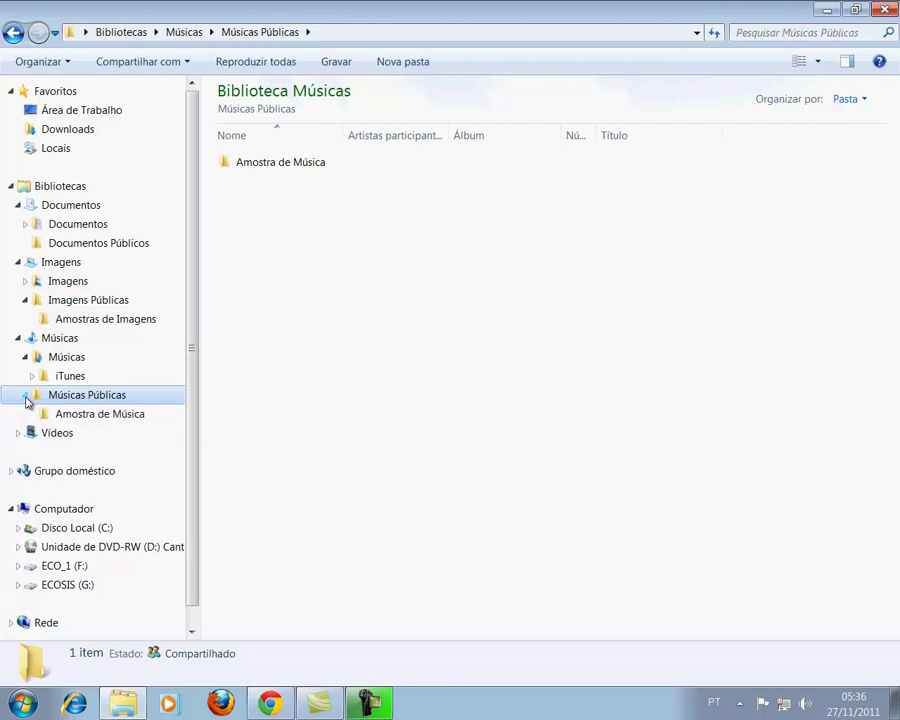
- View the Amostra de Música folder, and expand the Vídeos library to view its Vídeos, Vídeos Públicos and Amostras de Vídeos folders
click(78, 421)
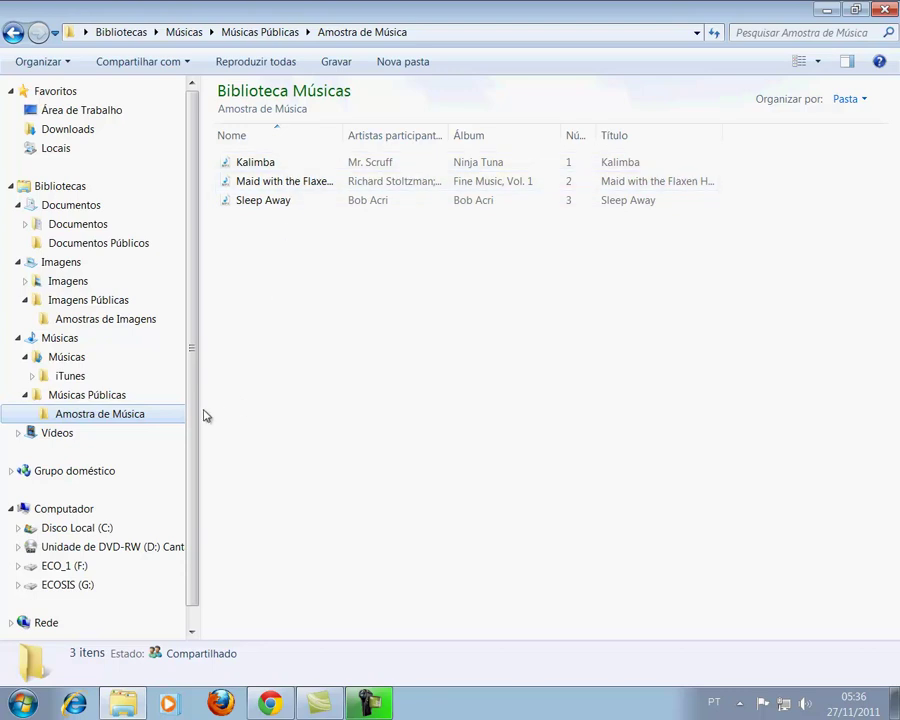
click(17, 434)
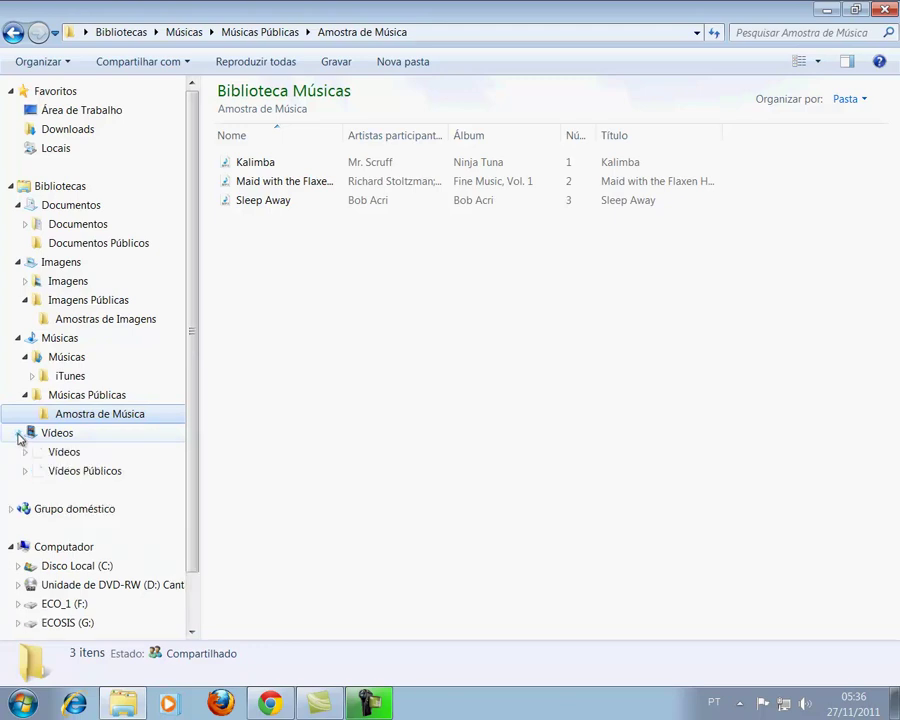
click(66, 453)
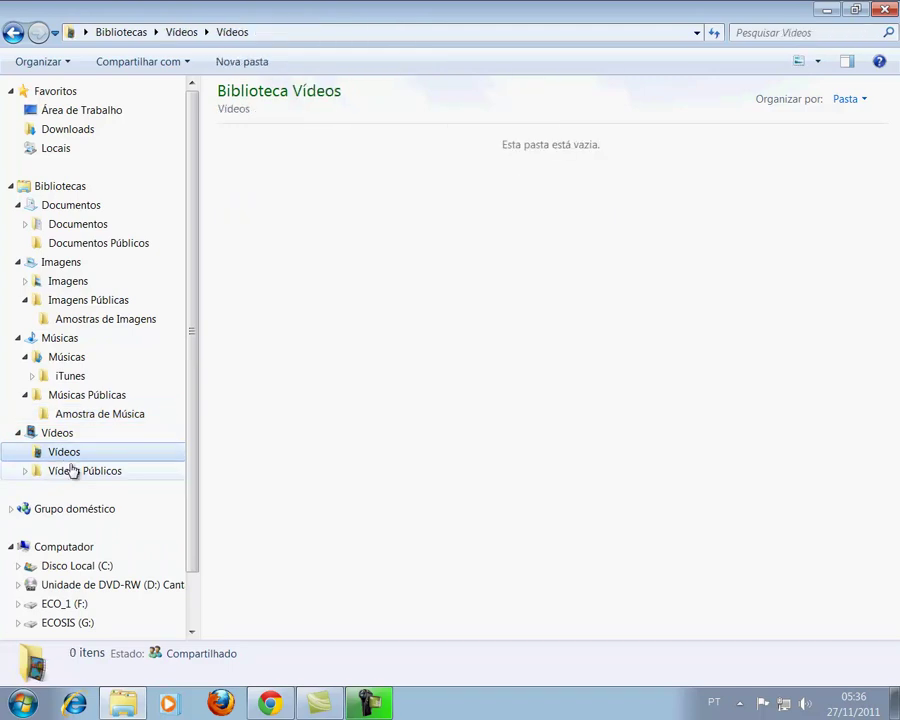
click(75, 476)
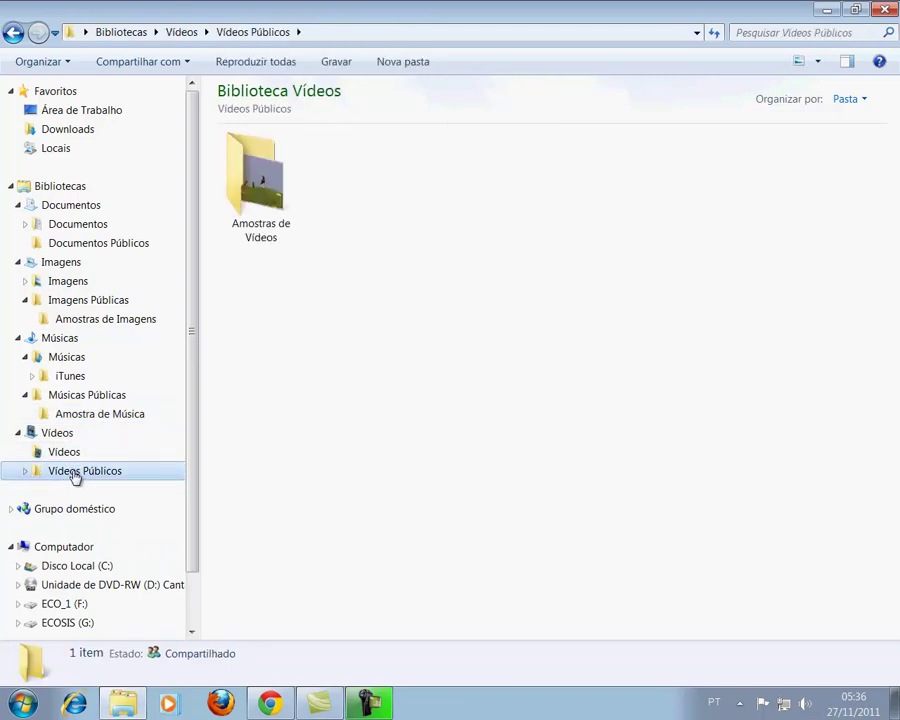
click(26, 471)
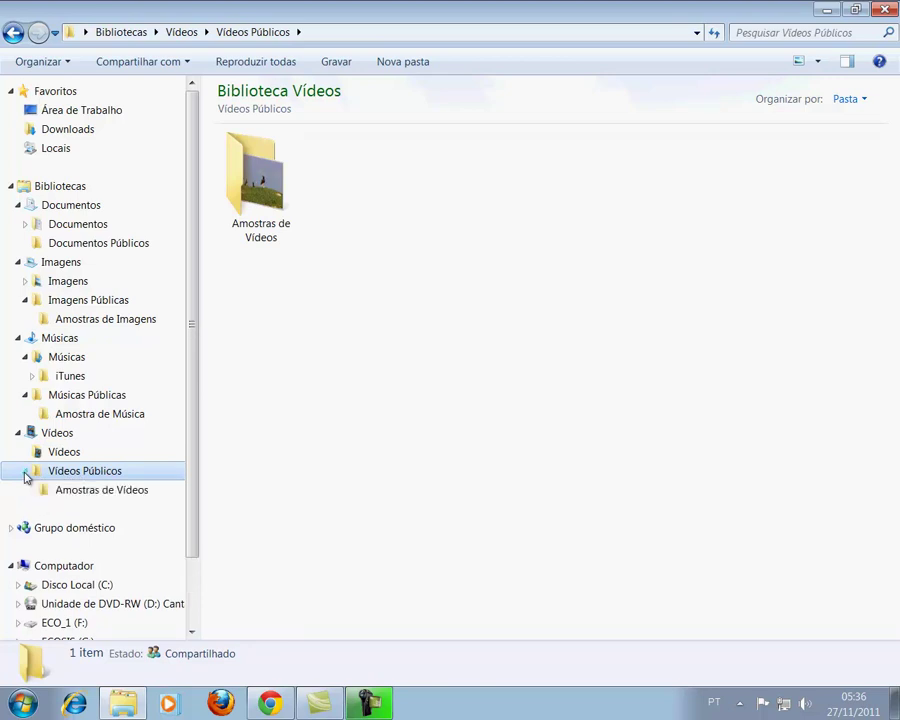
click(106, 492)
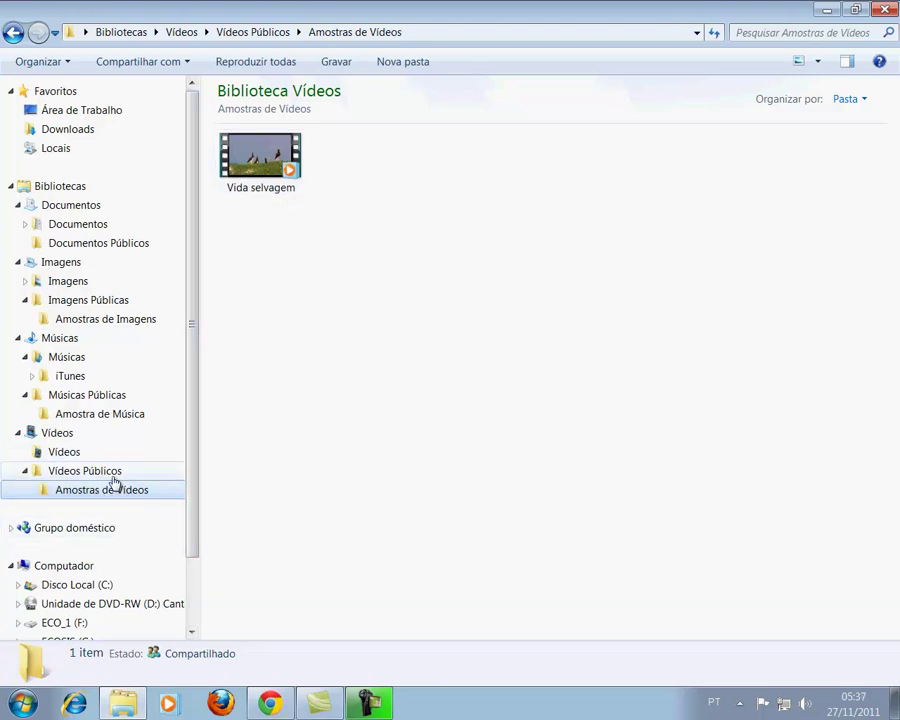
- Collapse the Vídeos, Músicas, Imagens and Documentos libraries in the folder tree
click(18, 435)
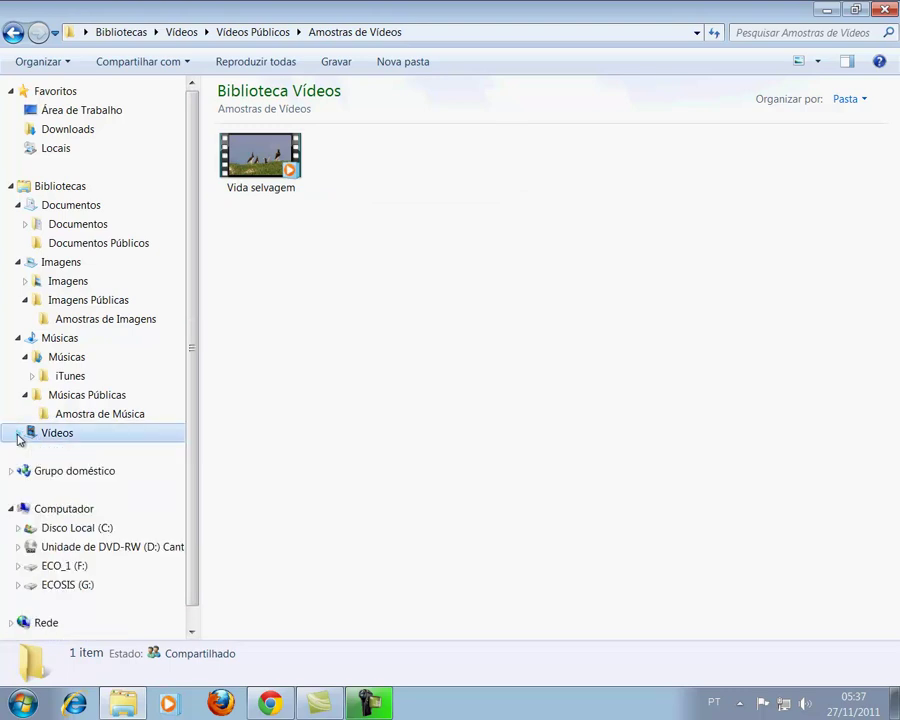
click(18, 338)
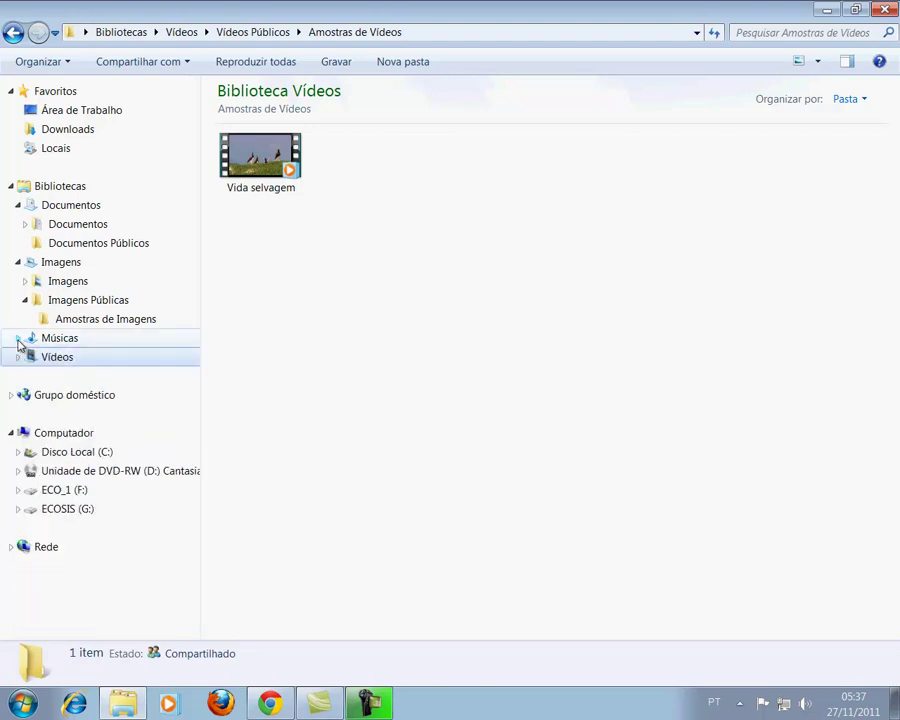
click(19, 263)
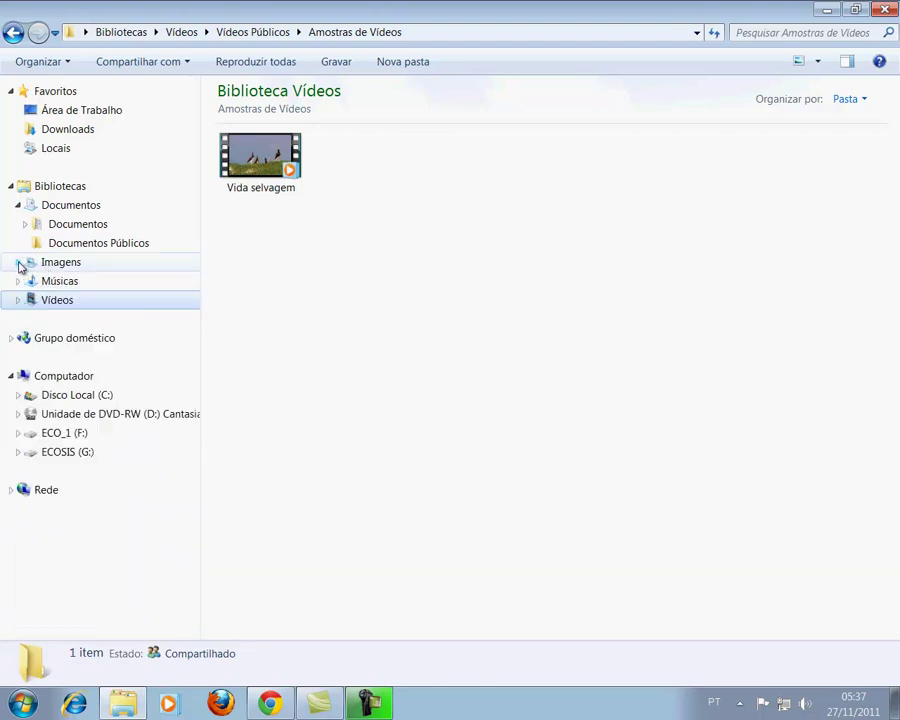
click(18, 206)
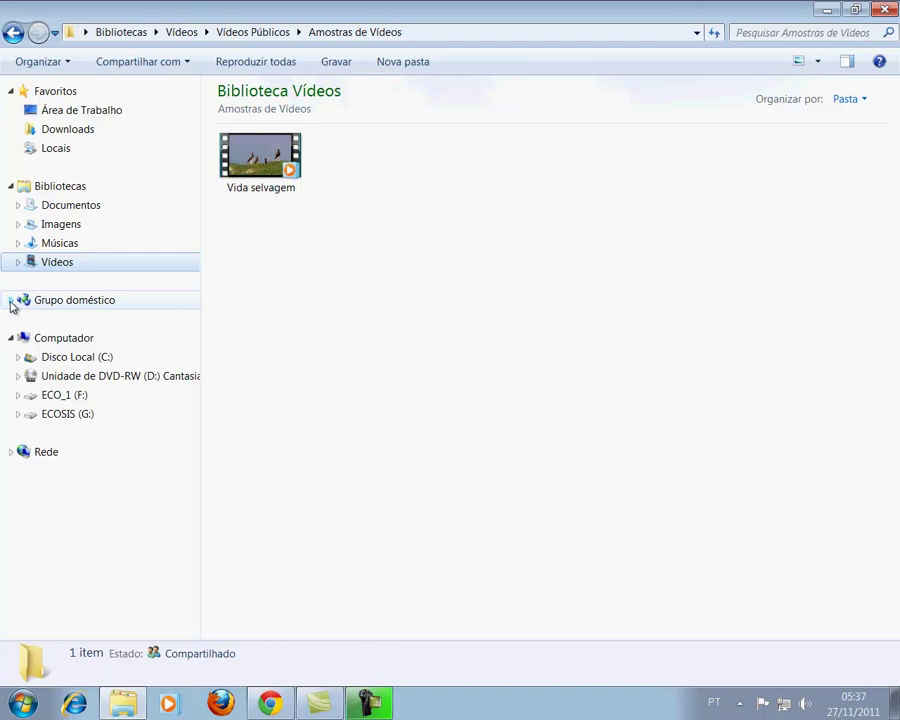
- View Grupo doméstico, and expand Rede down to the folders inside Users on MASTER-PC
click(69, 306)
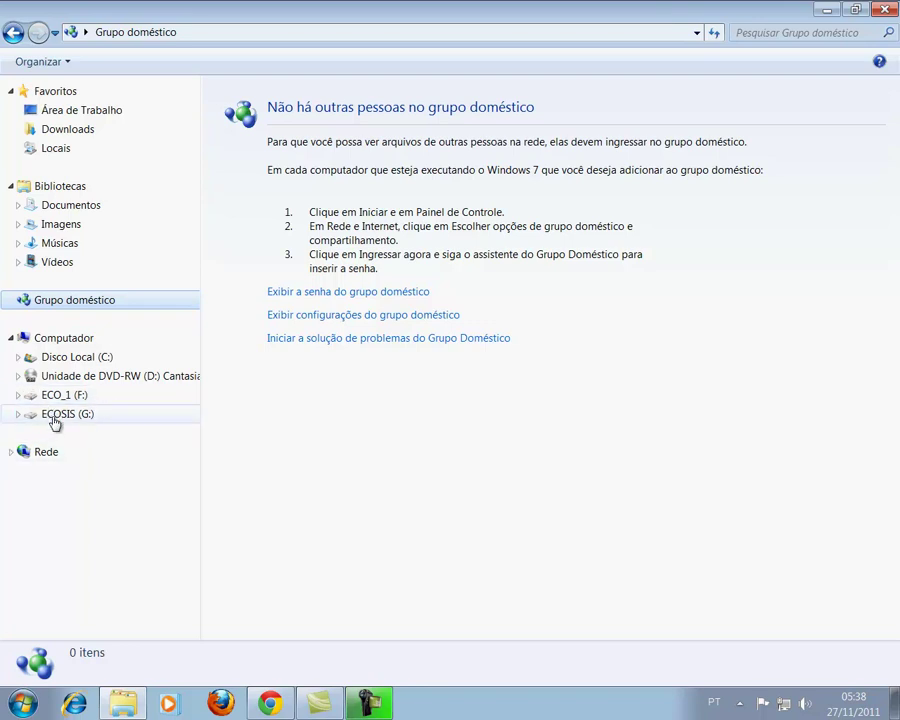
click(11, 456)
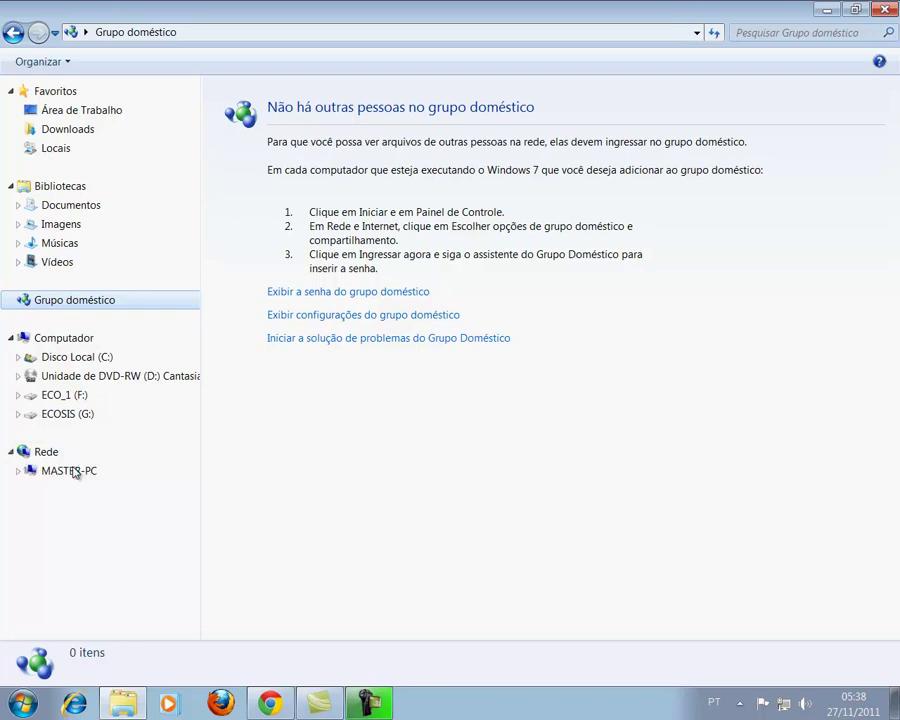
click(18, 472)
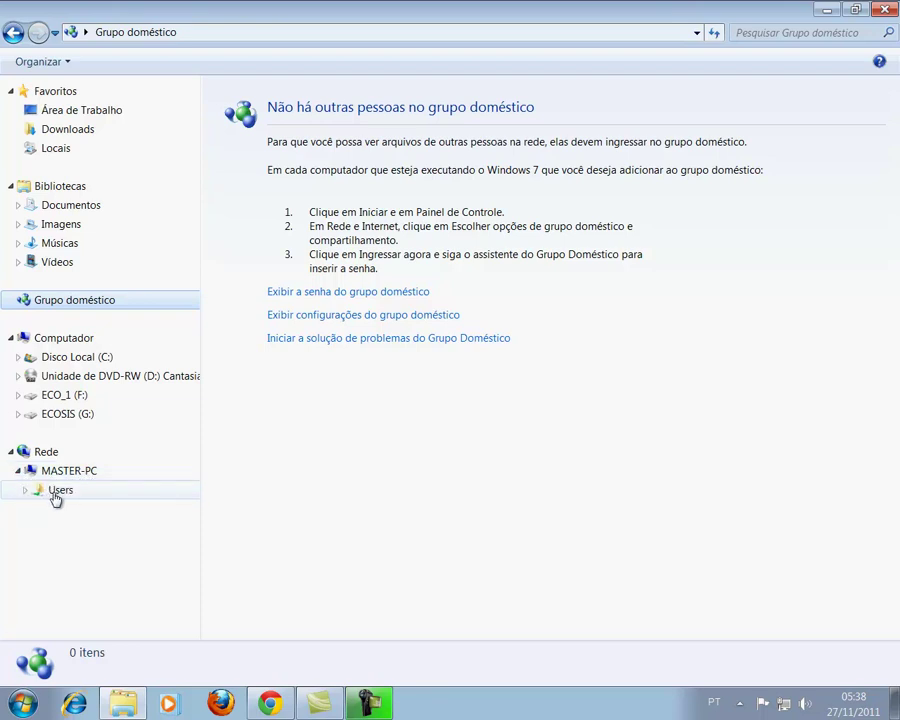
click(25, 490)
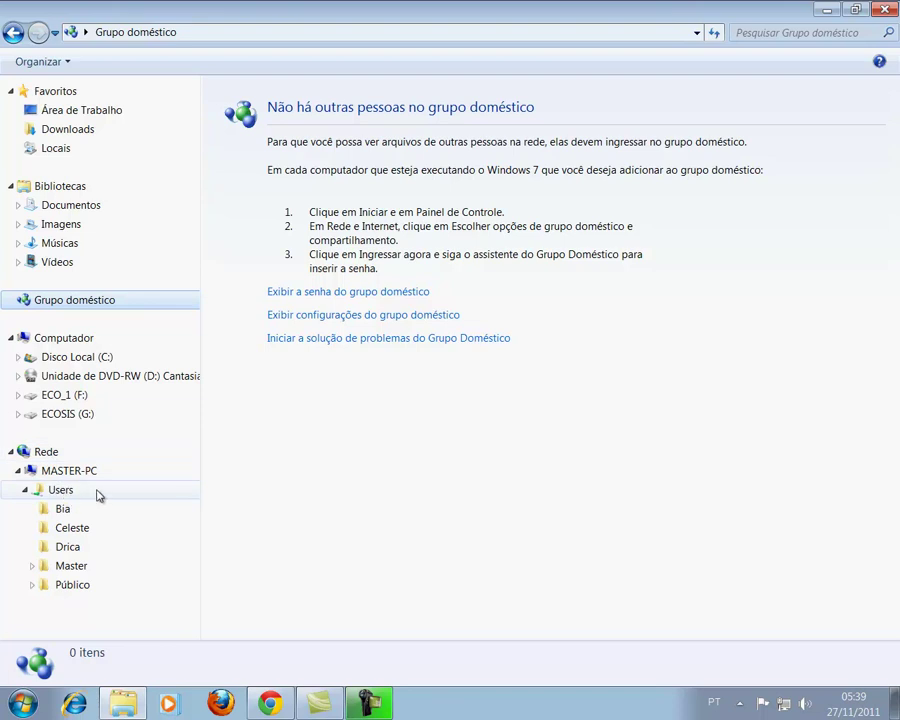
- Expand the Master folder under Users to examine its subfolders, and collapse it again
click(32, 566)
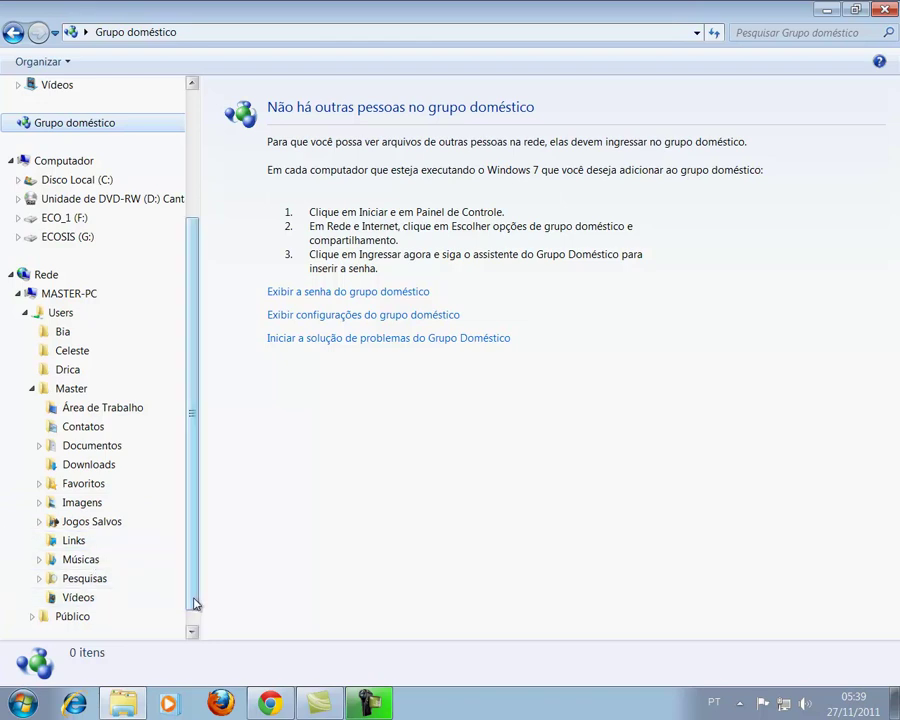
click(193, 630)
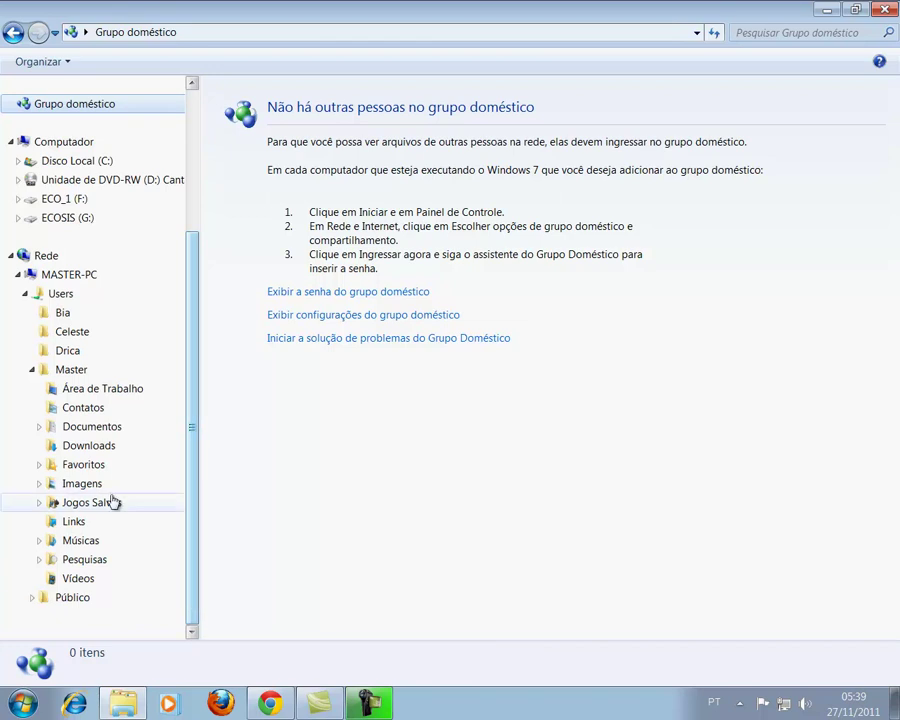
click(33, 371)
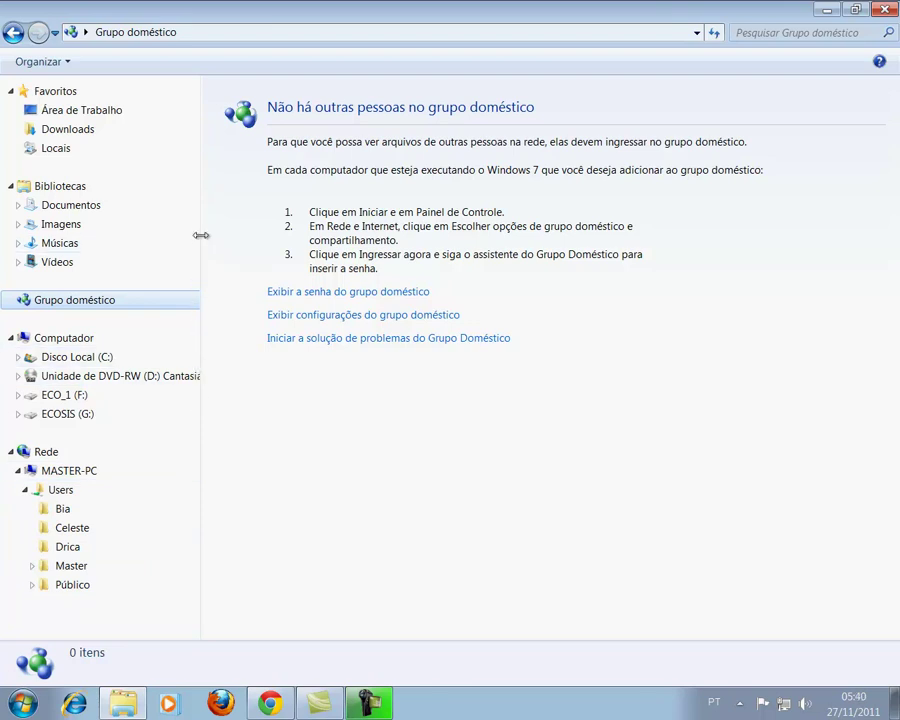
- Widen the navigation pane so that the full DVD-RW drive name fits
drag(201, 235, 232, 236)
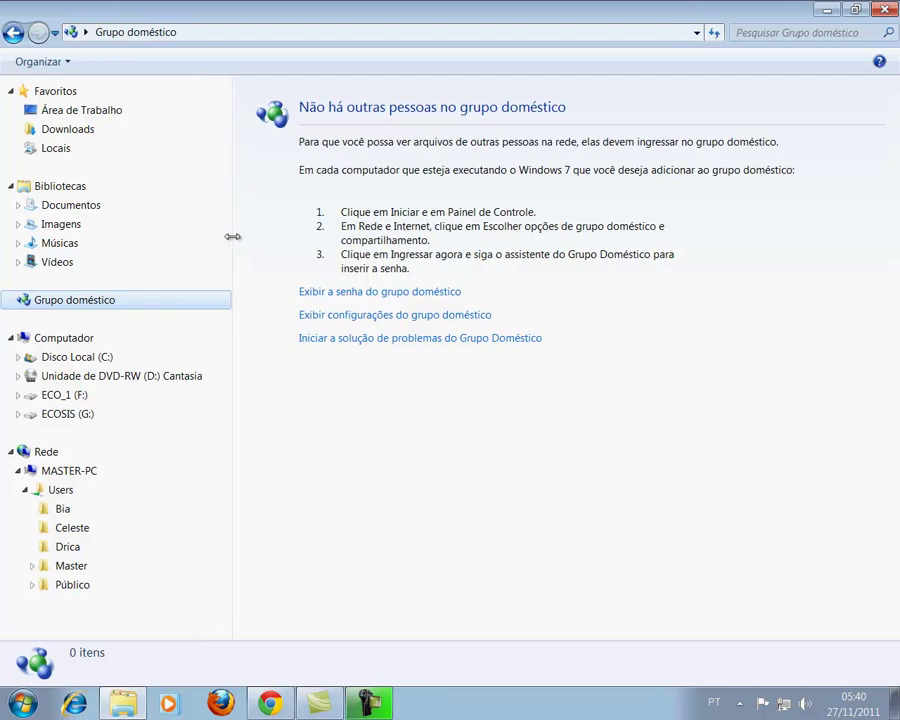